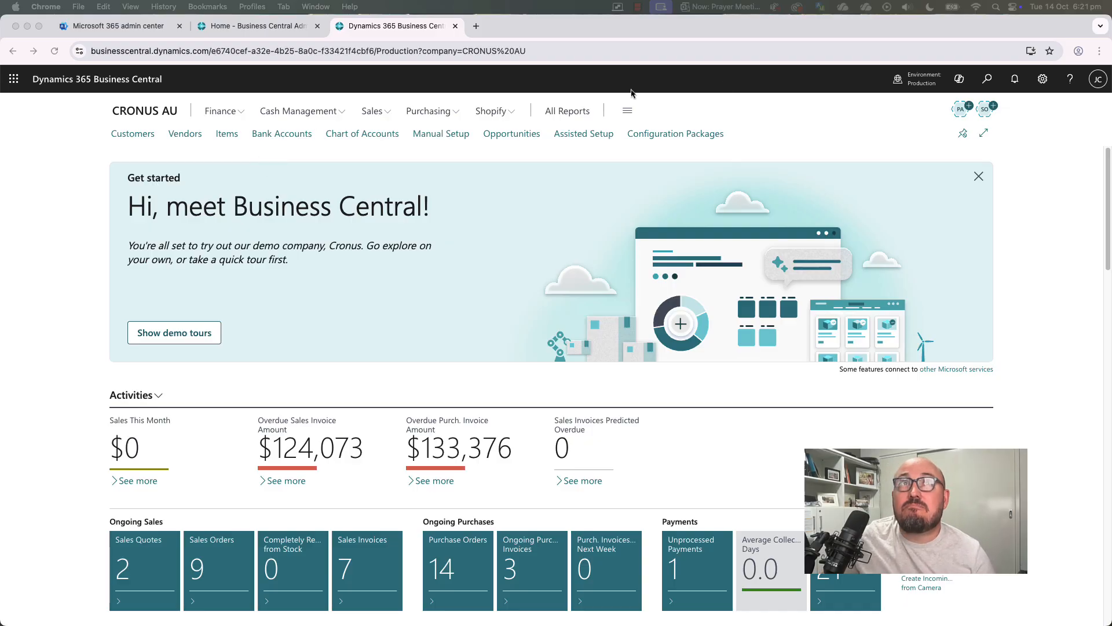
Search the application's pages for items.
click(987, 85)
click(987, 85)
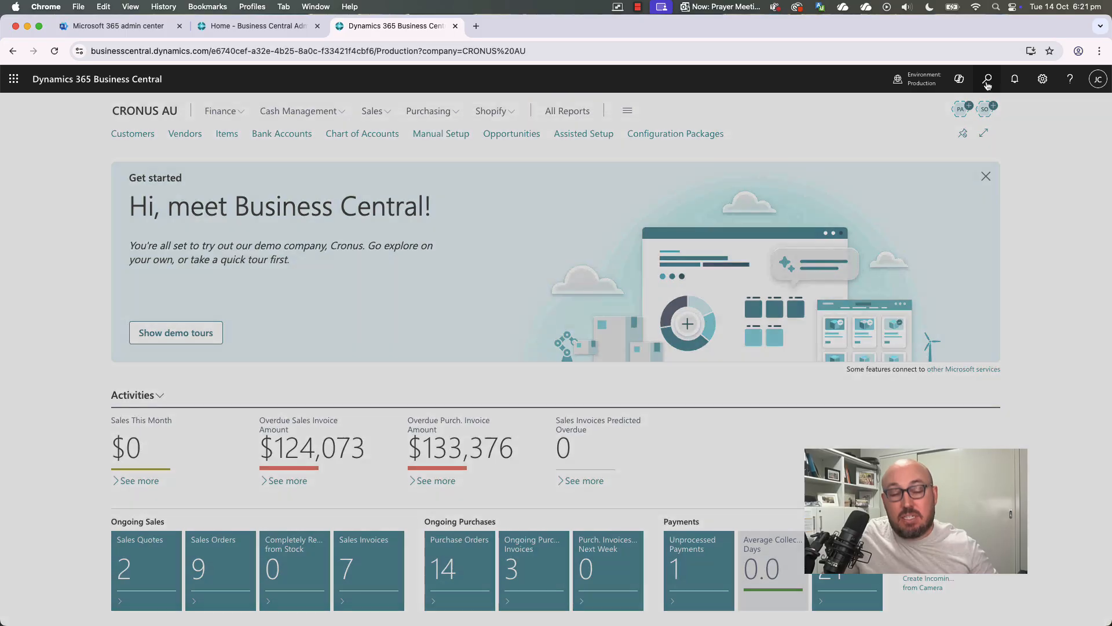
text(t)
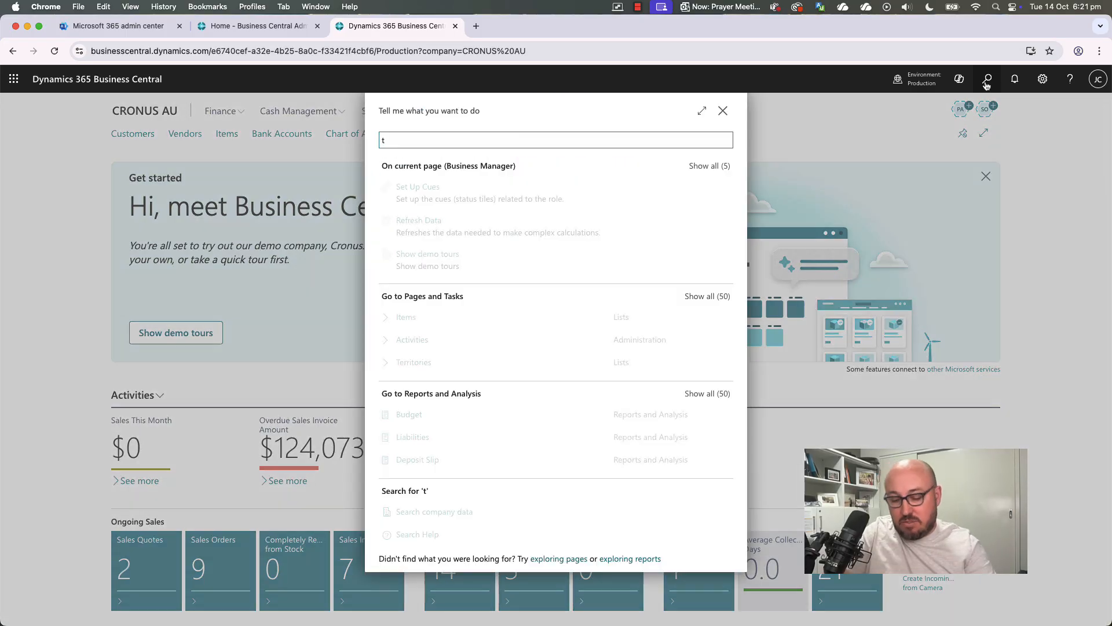
key(BackSpace)
text(itme)
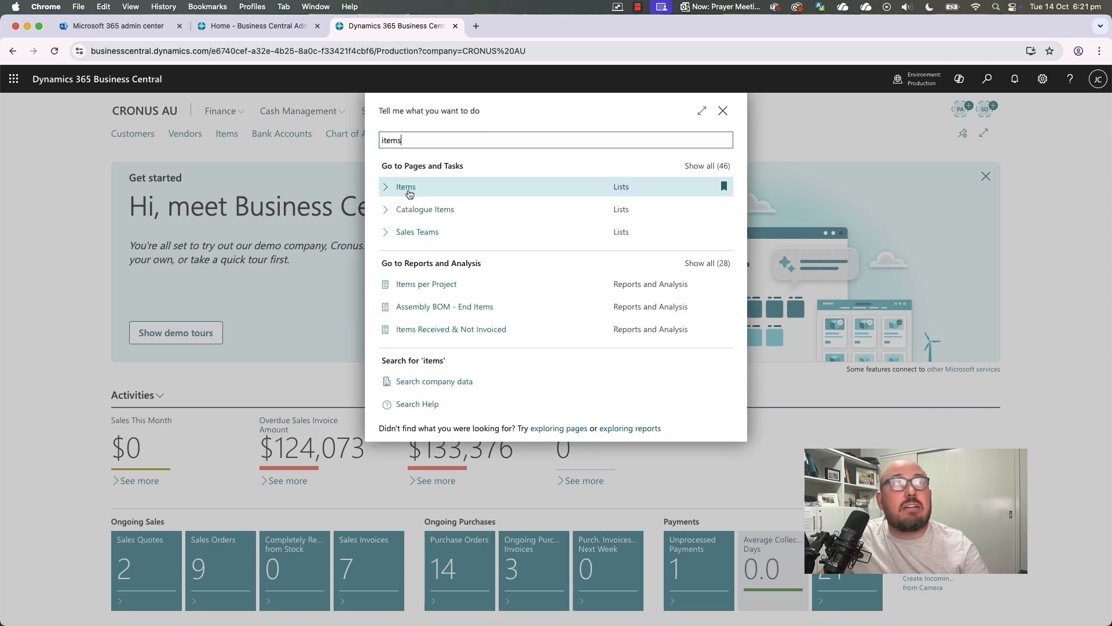
click(412, 194)
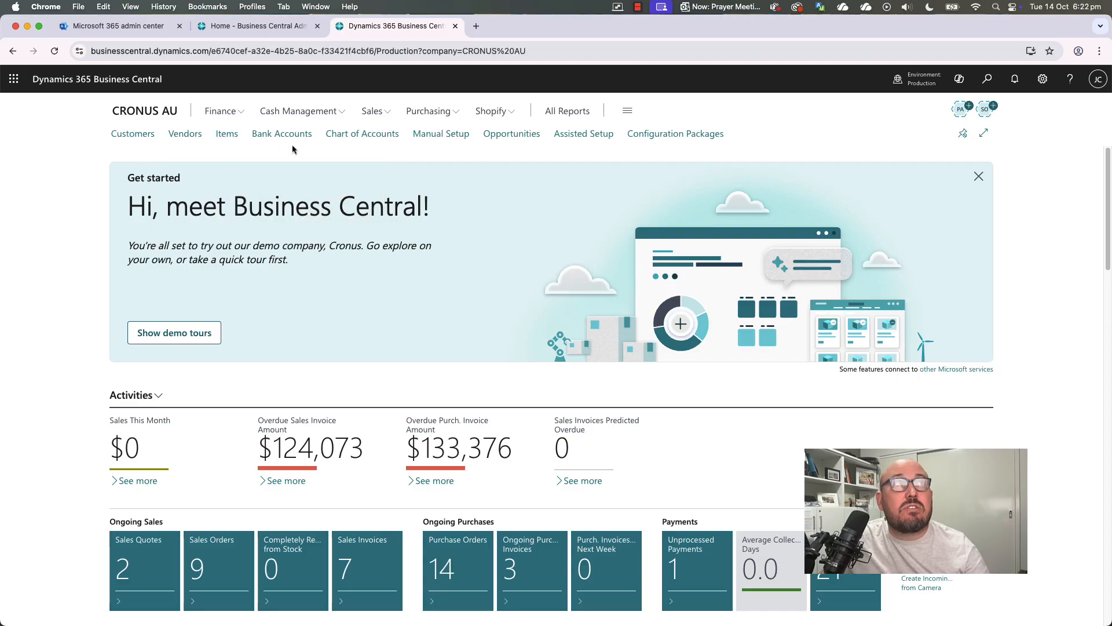
Look through the Sales pages and open the Items list from the home page.
click(371, 111)
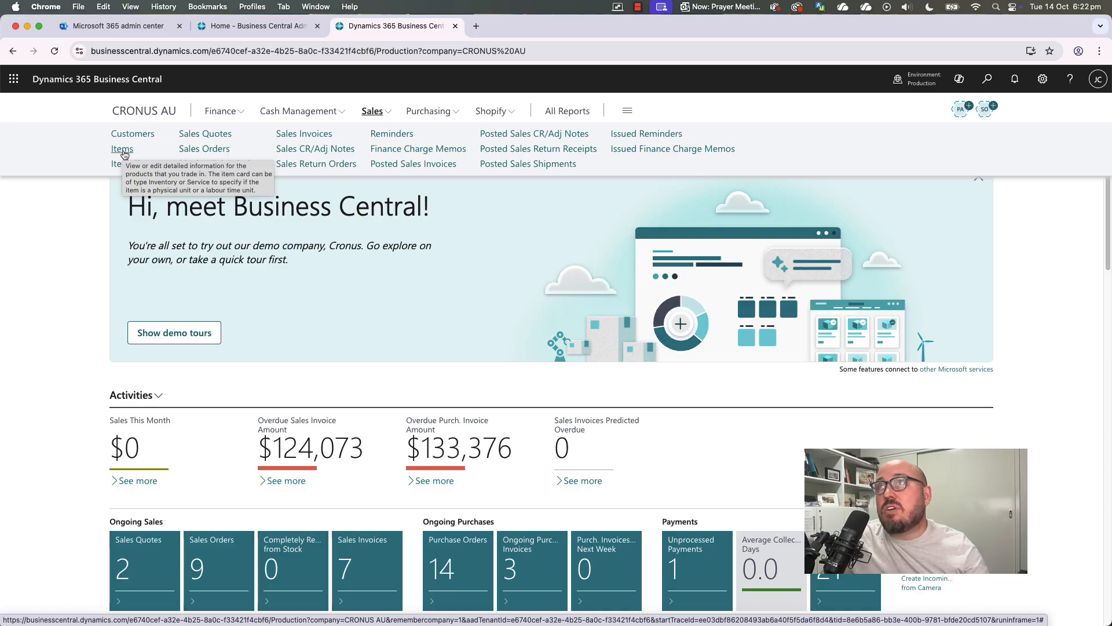
click(63, 211)
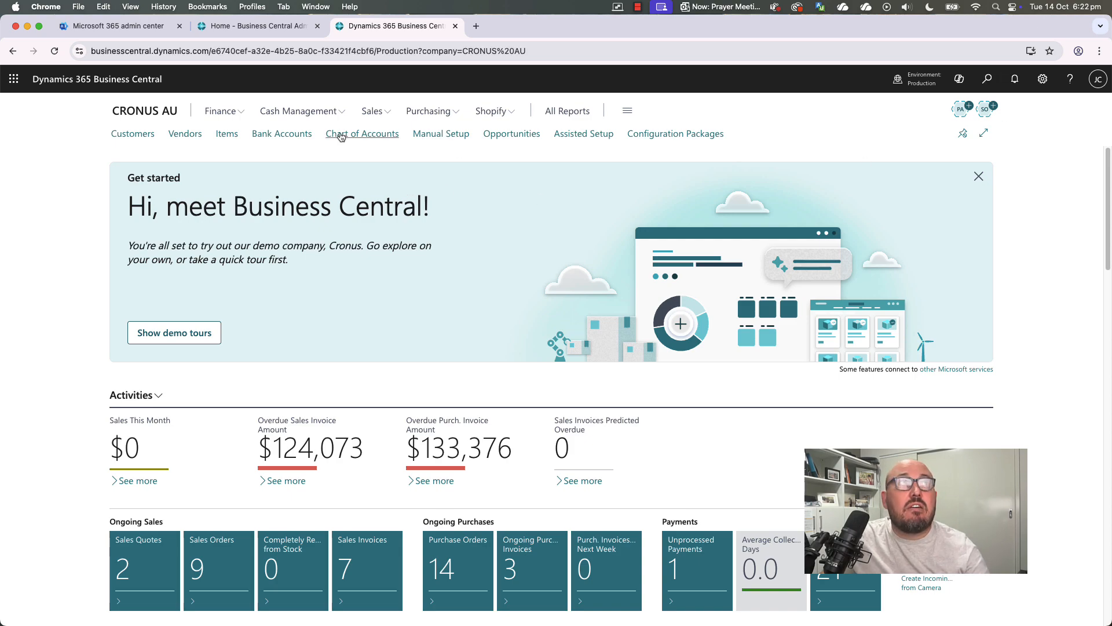
click(228, 137)
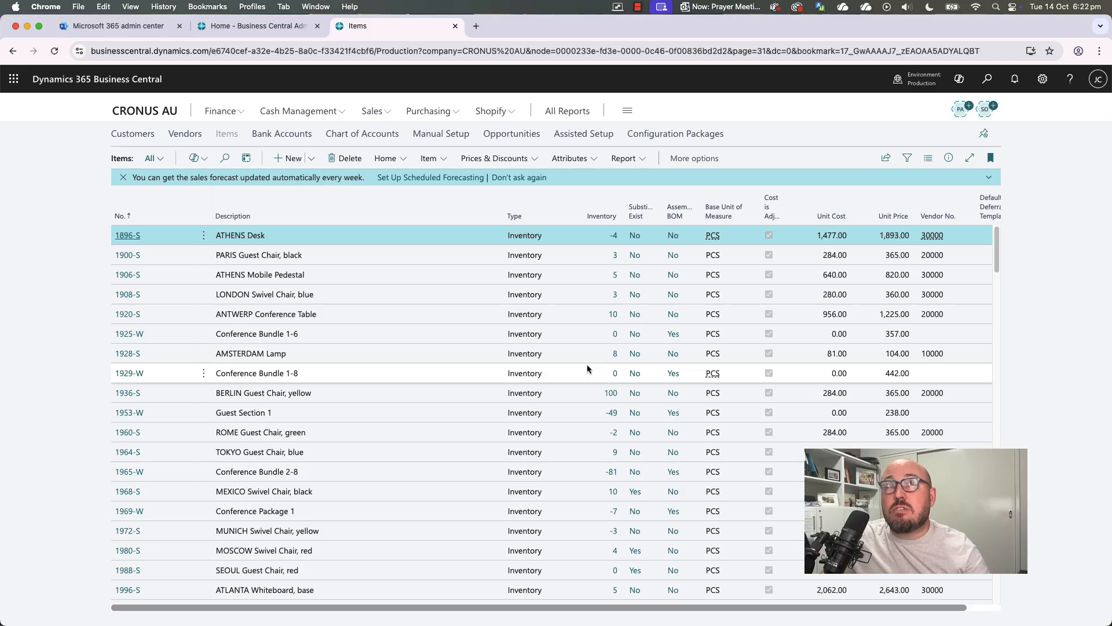
Display the items as Tiles and as Tall Tiles, and return to the List layout.
click(928, 158)
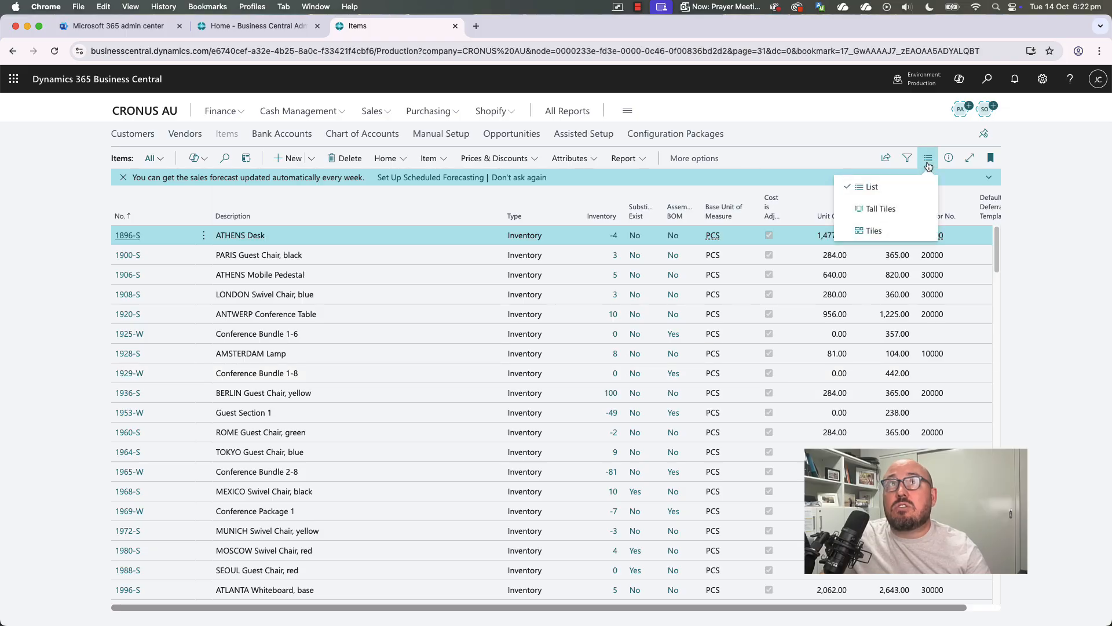
click(887, 231)
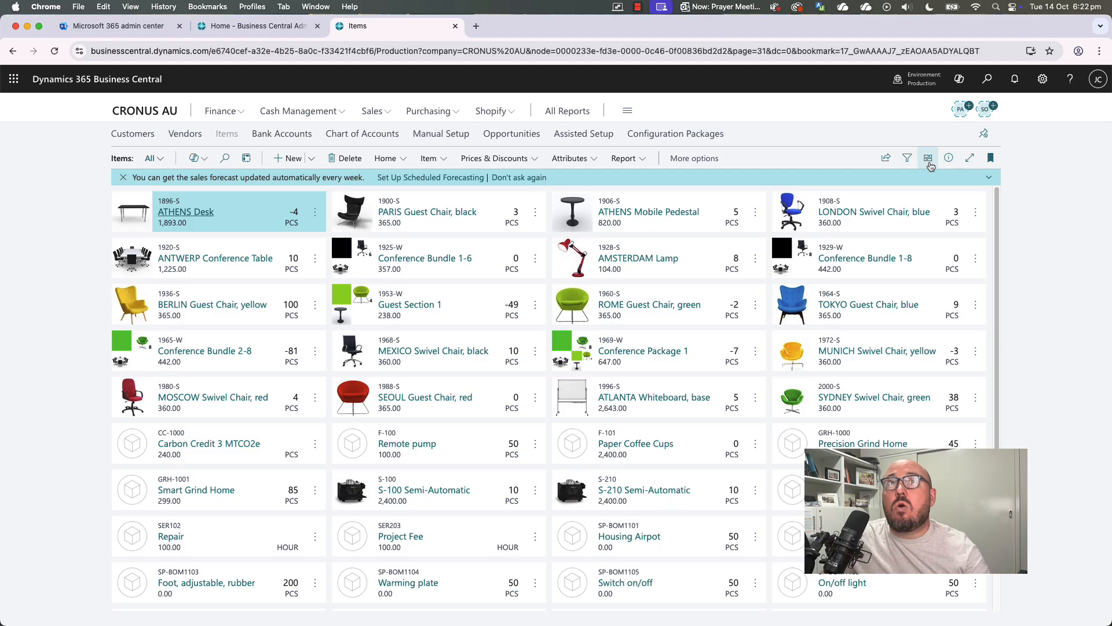
click(928, 158)
click(879, 209)
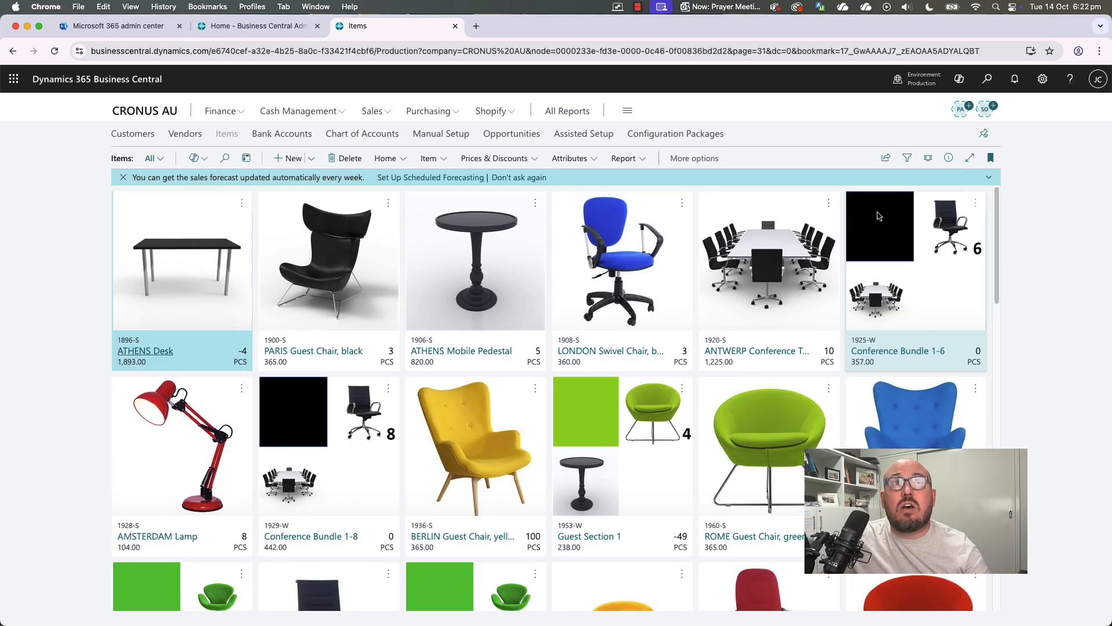
click(928, 159)
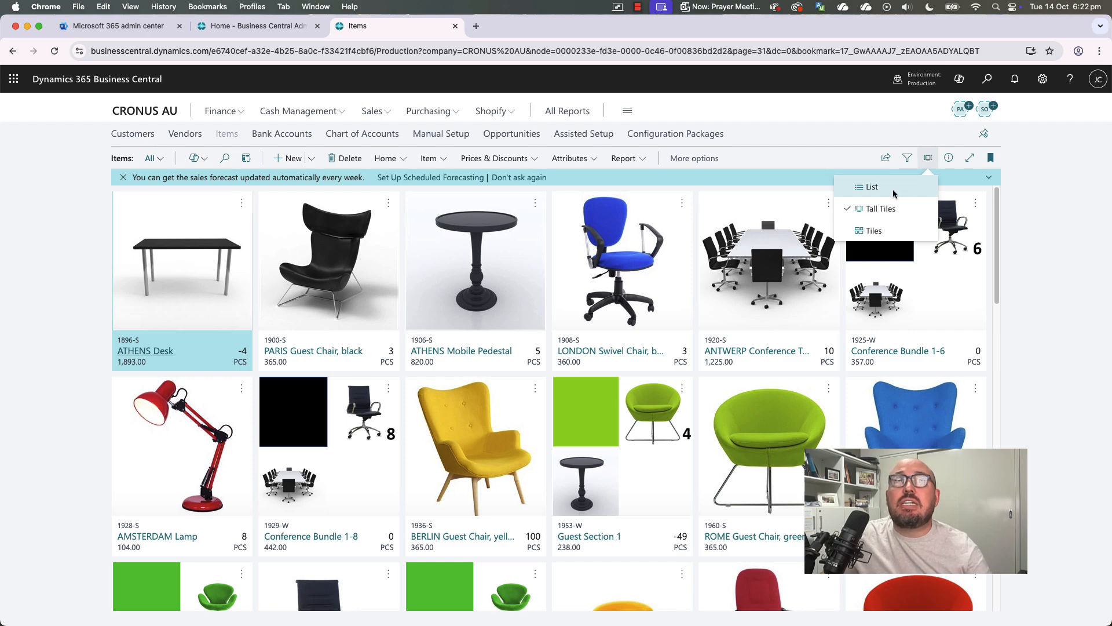
click(892, 187)
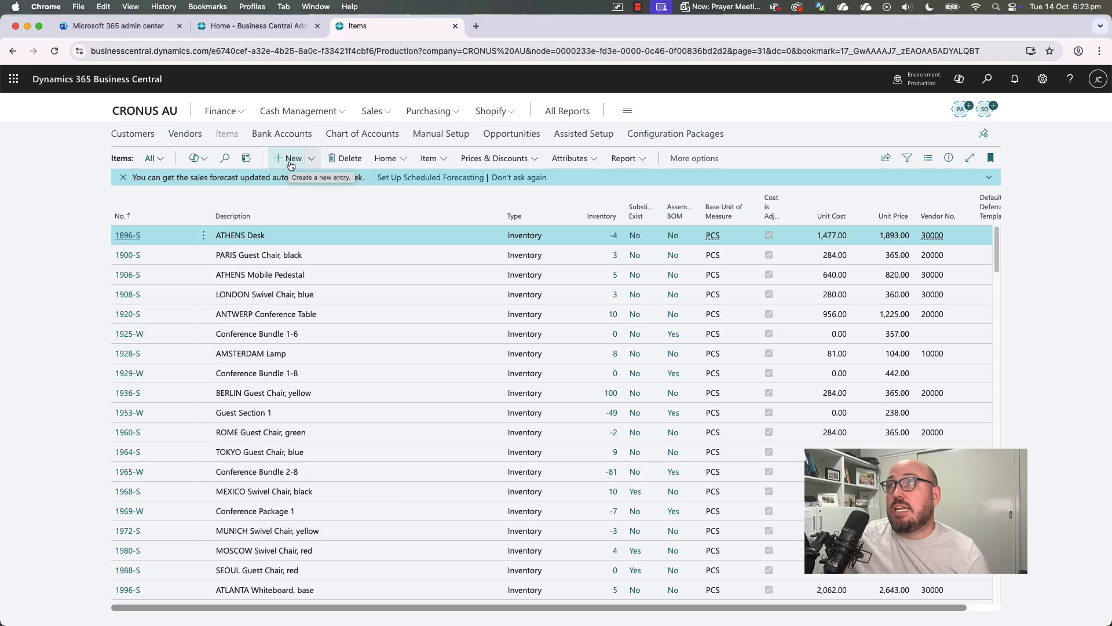
Create a new item based on the ITEM template.
click(290, 160)
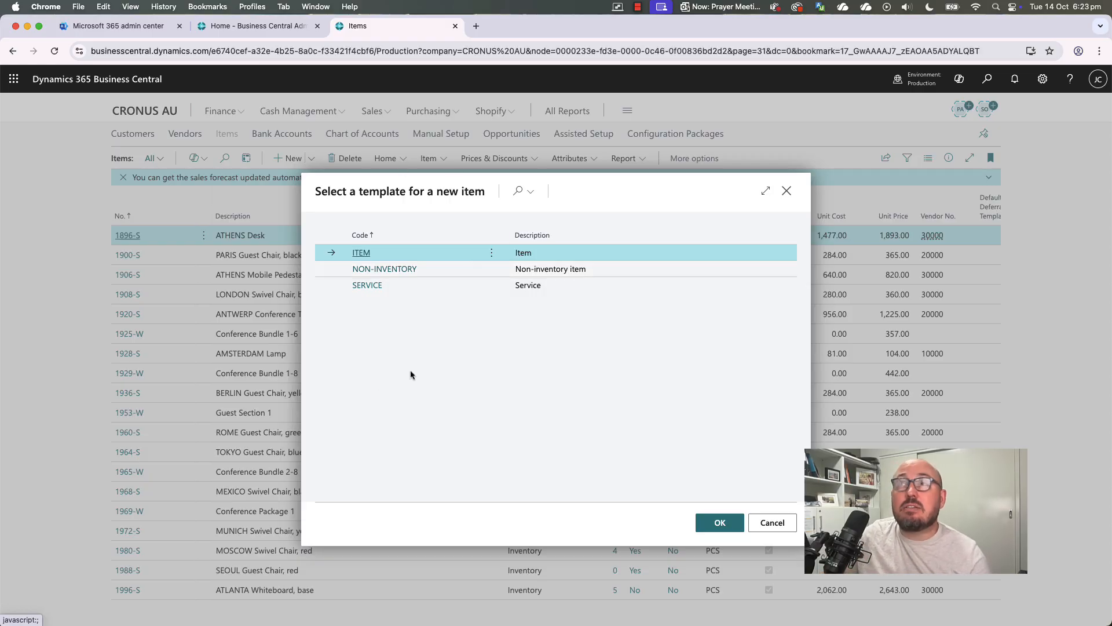
click(427, 268)
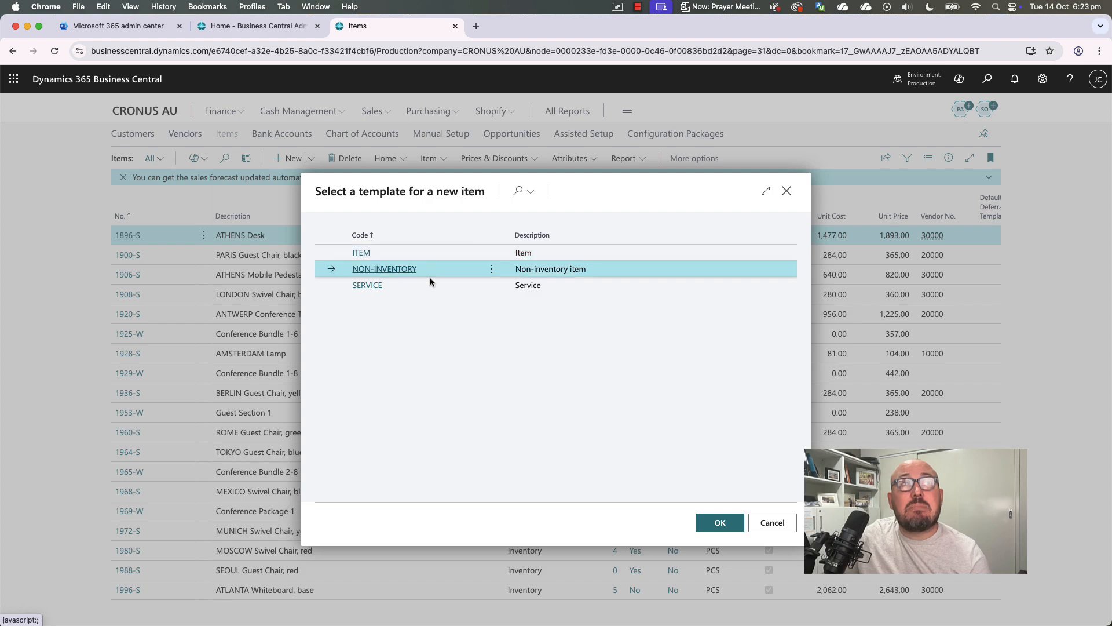
click(430, 281)
click(432, 254)
click(439, 268)
click(439, 280)
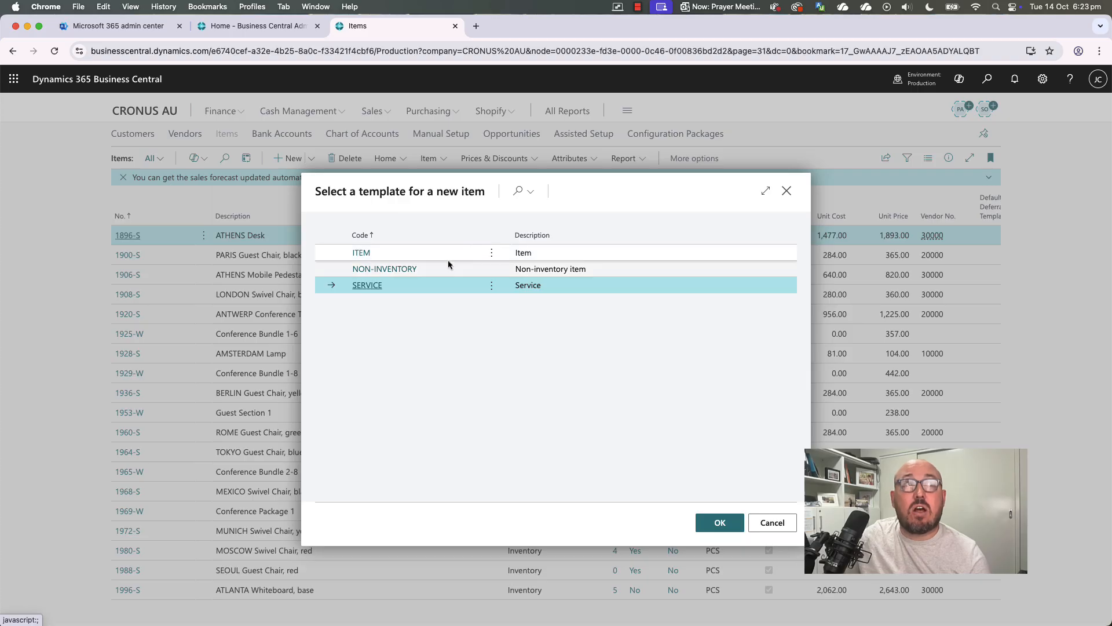
click(431, 253)
click(719, 525)
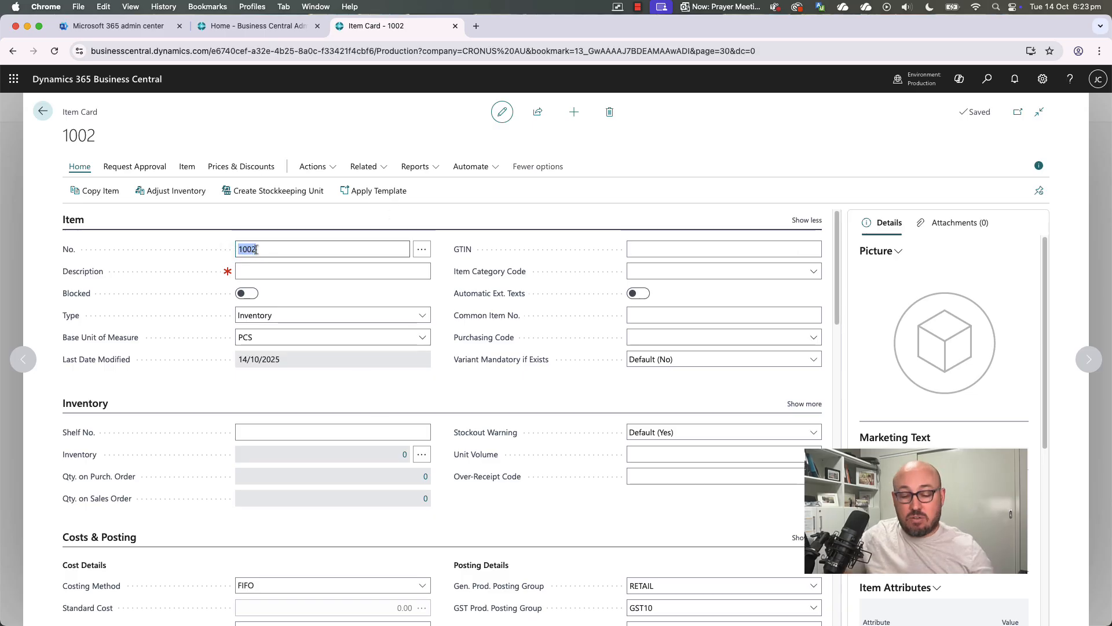
Set the new item's number to REDSHIRT, accepting the update of related records, and its description to Super Red Tee.
text(REDSHIRT)
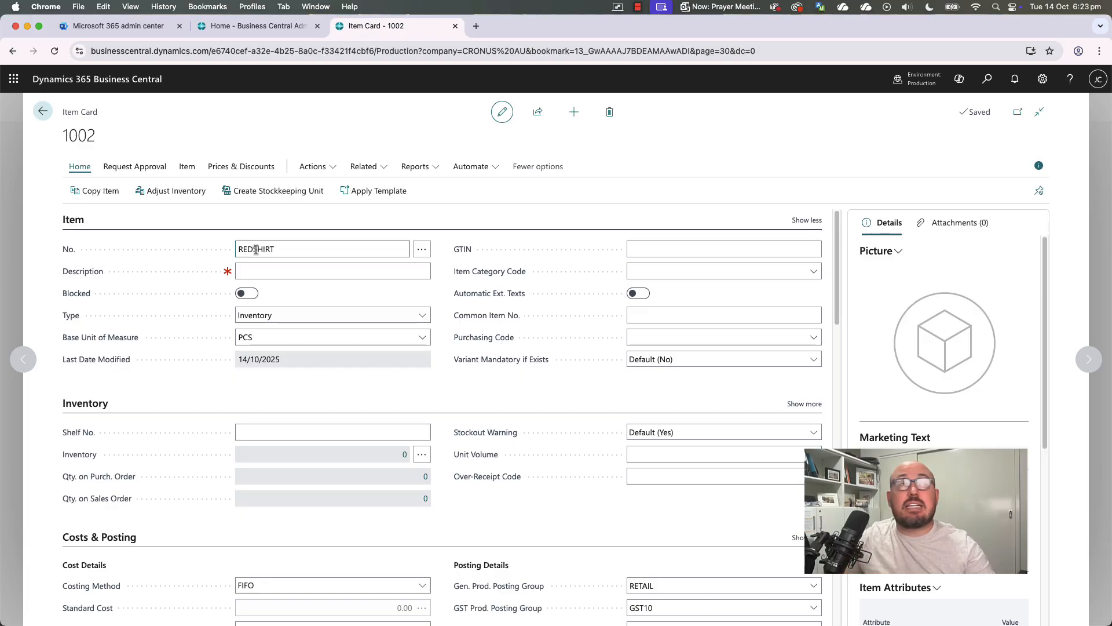
key(Tab)
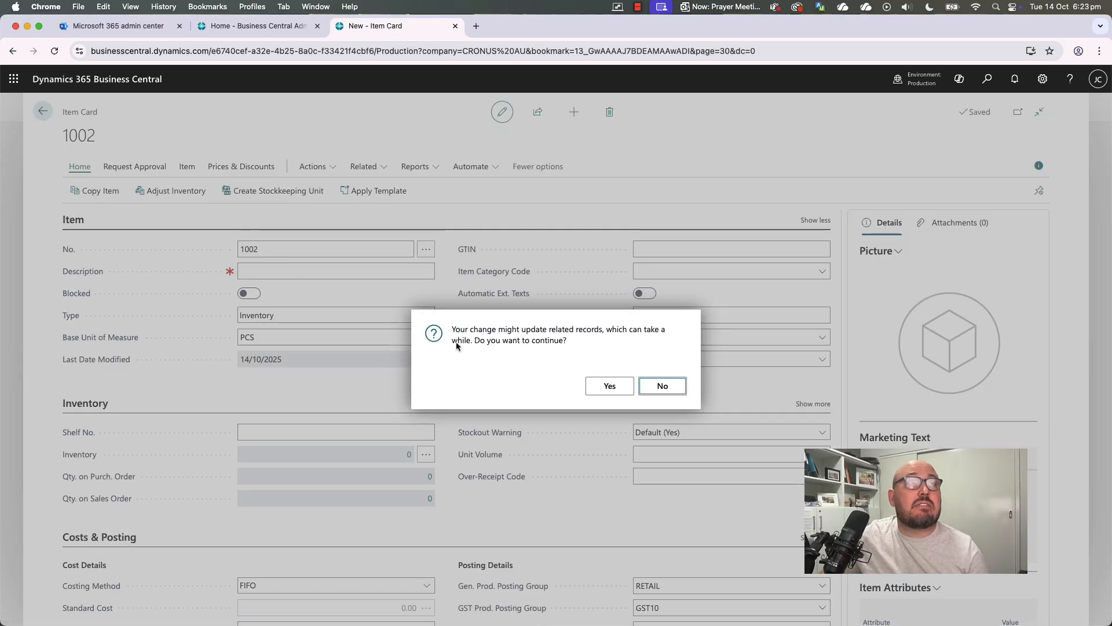
click(614, 390)
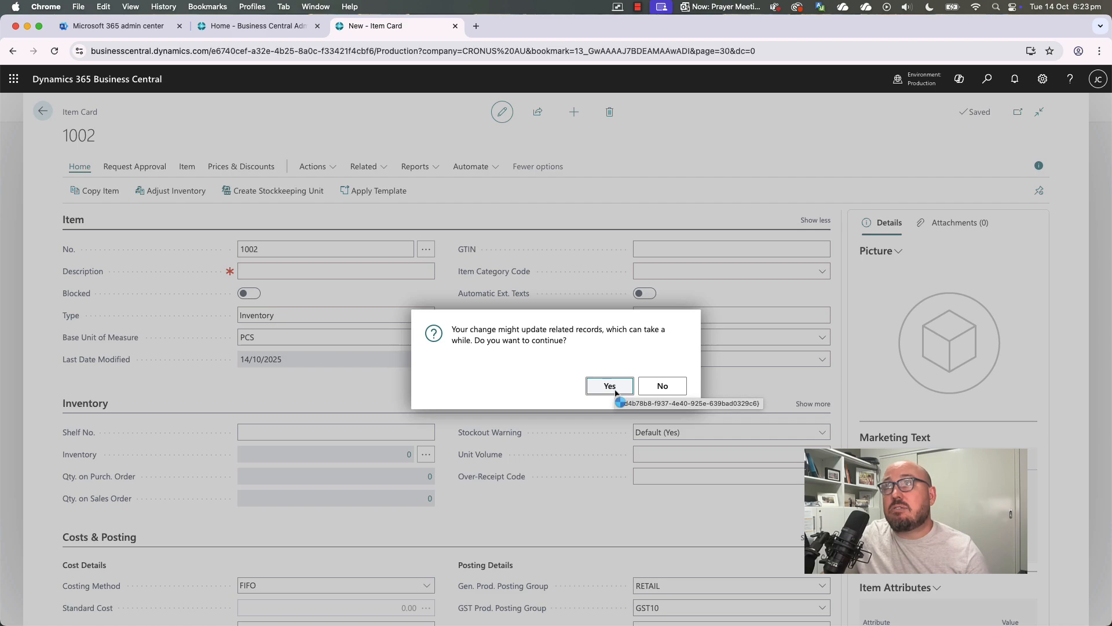
click(610, 386)
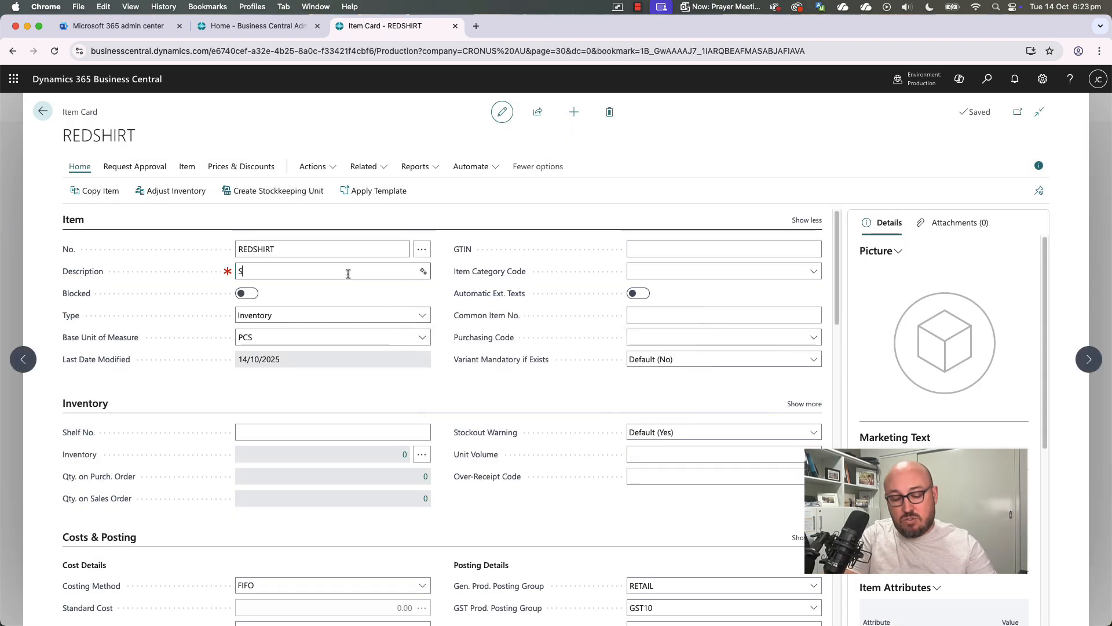
click(348, 273)
text(Super Red Tee)
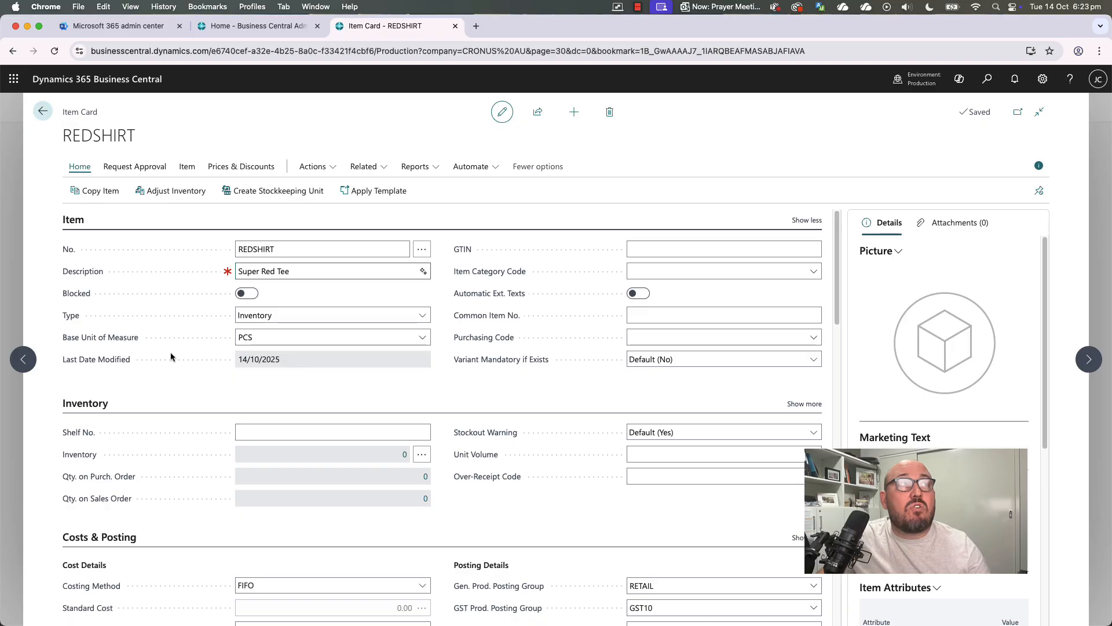
Choose Inventory as the item's type and select its base unit of measure value.
click(319, 315)
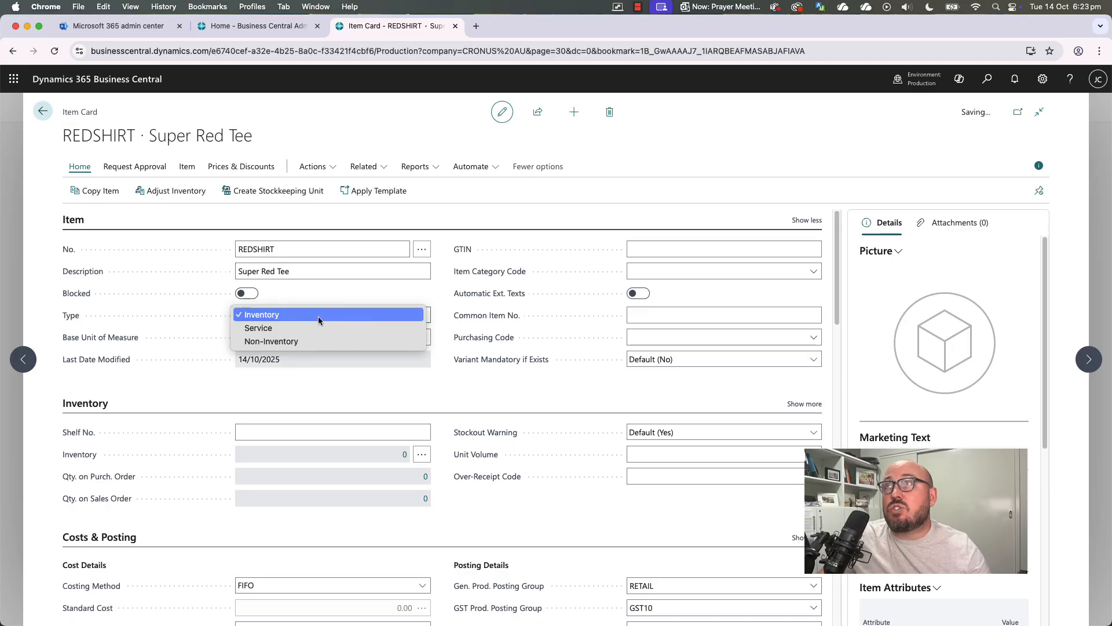
click(318, 316)
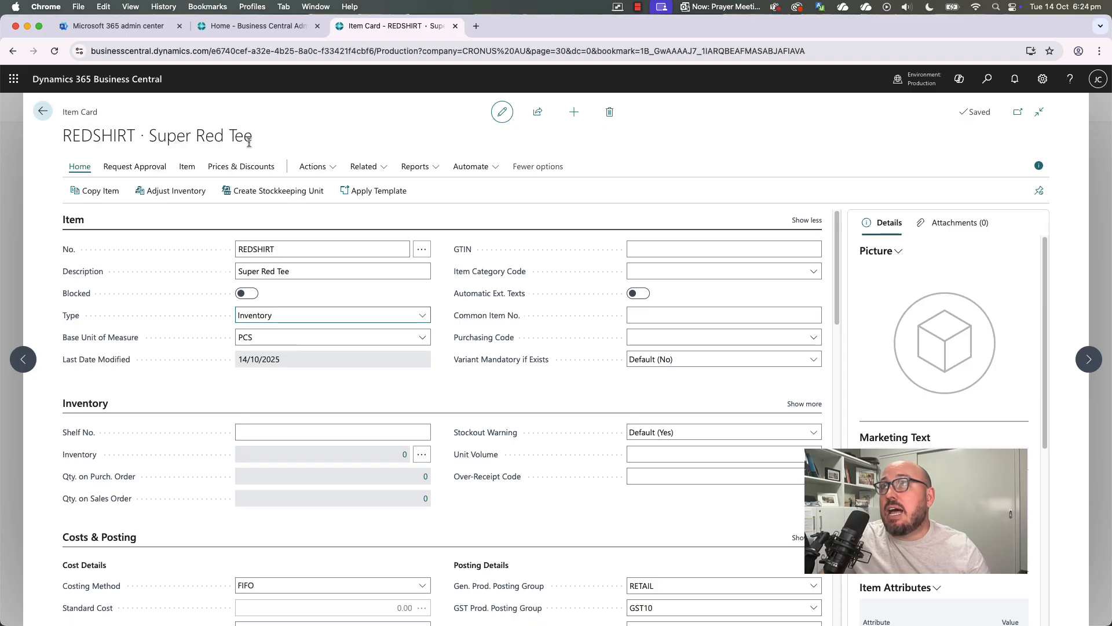
click(260, 338)
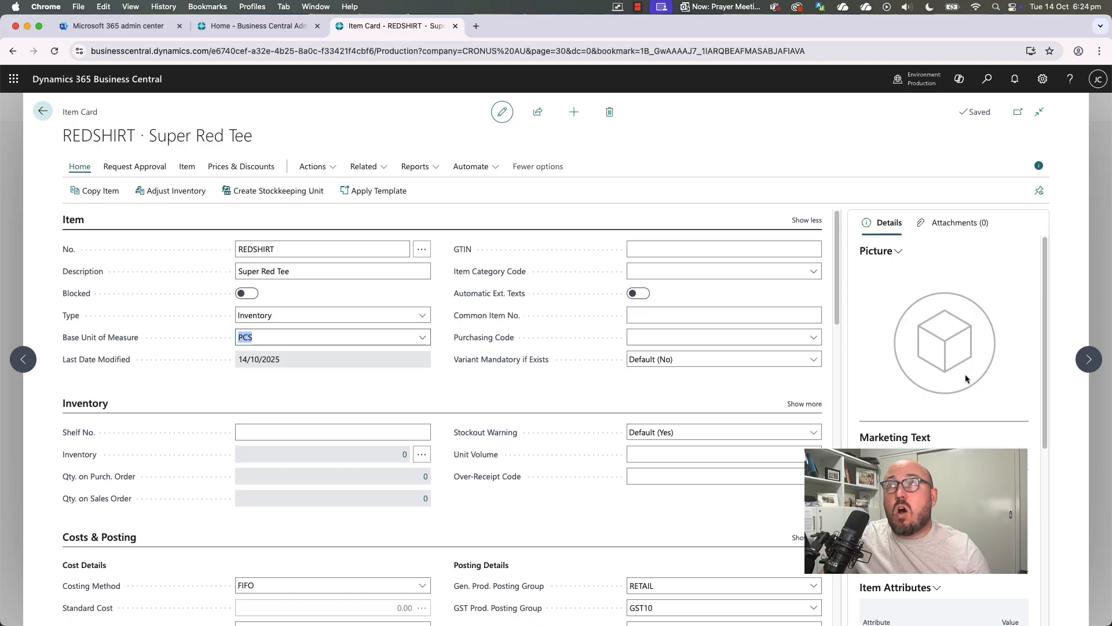
Import the red shirt image 1000 from the Shirts folder as the item's picture.
click(866, 261)
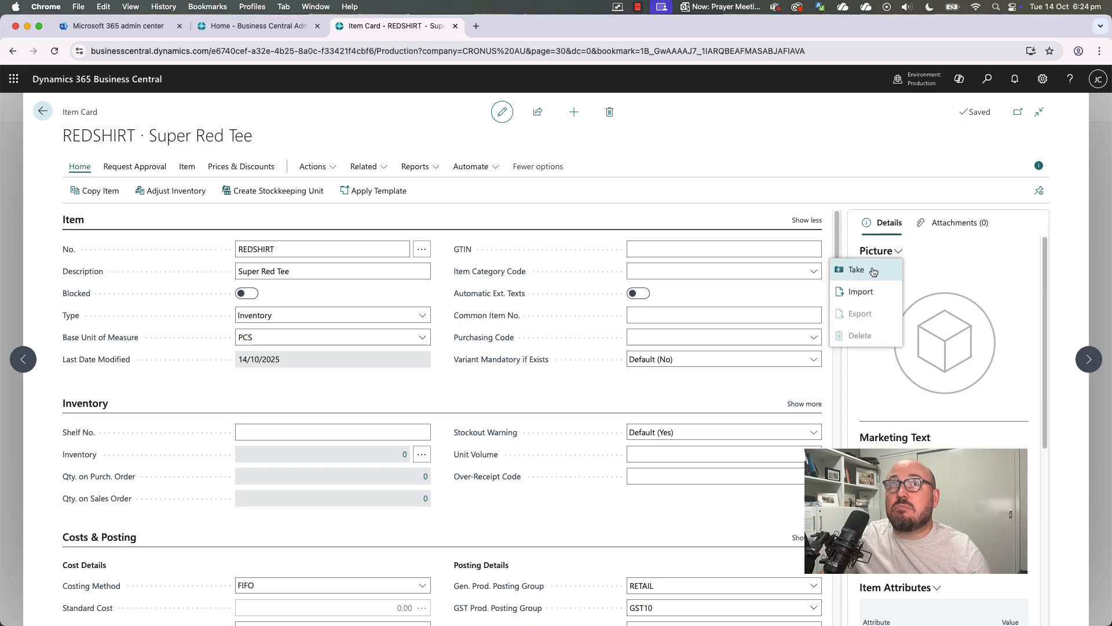
click(864, 293)
click(589, 359)
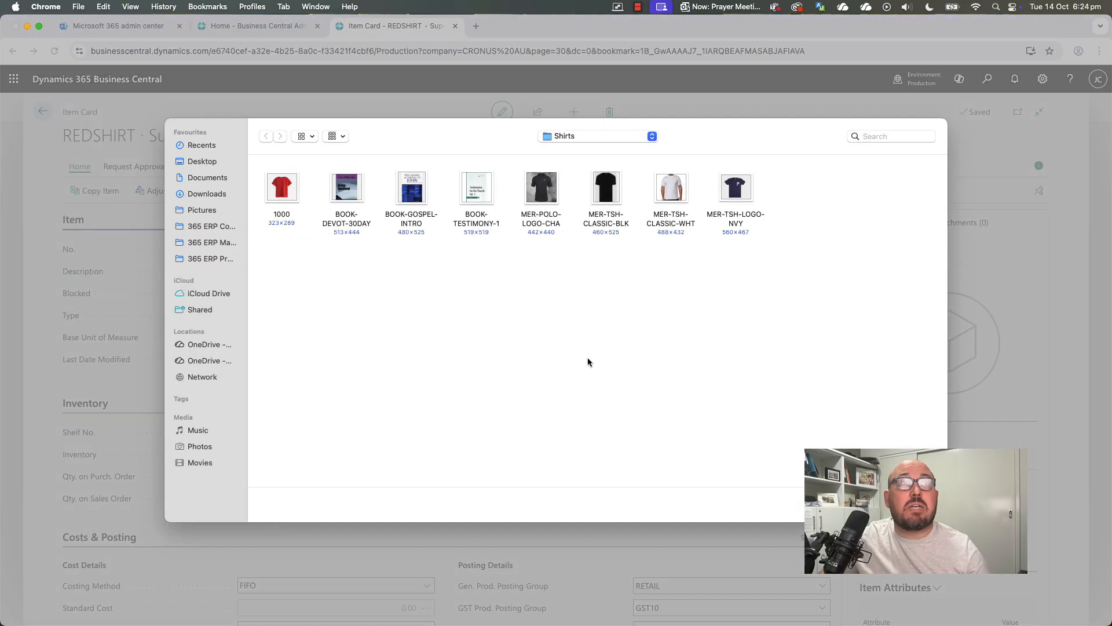
click(288, 195)
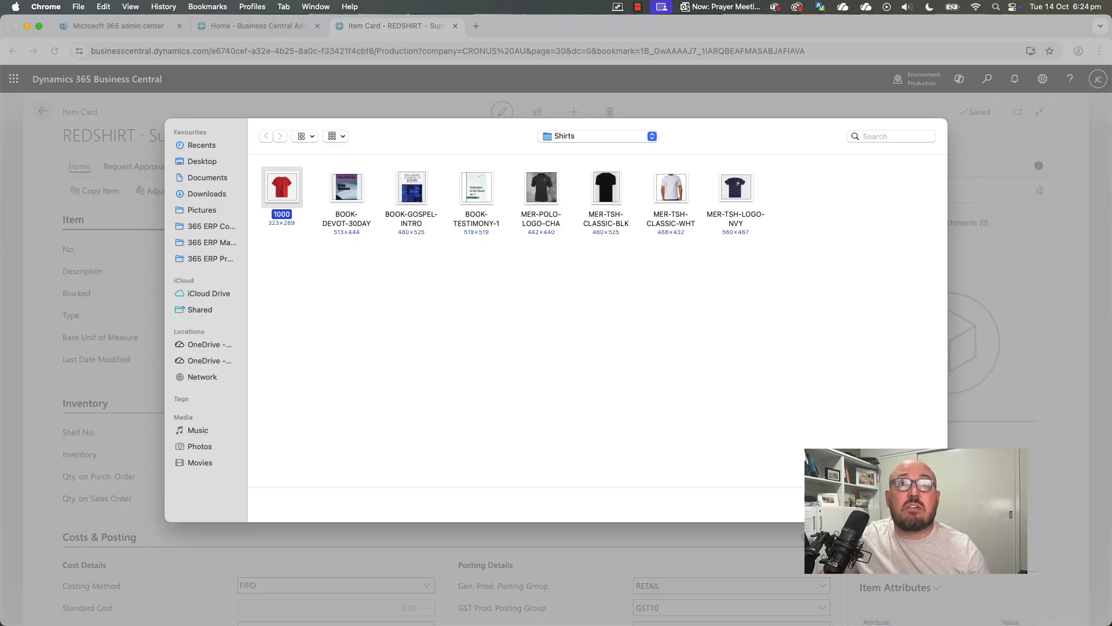
key(Return)
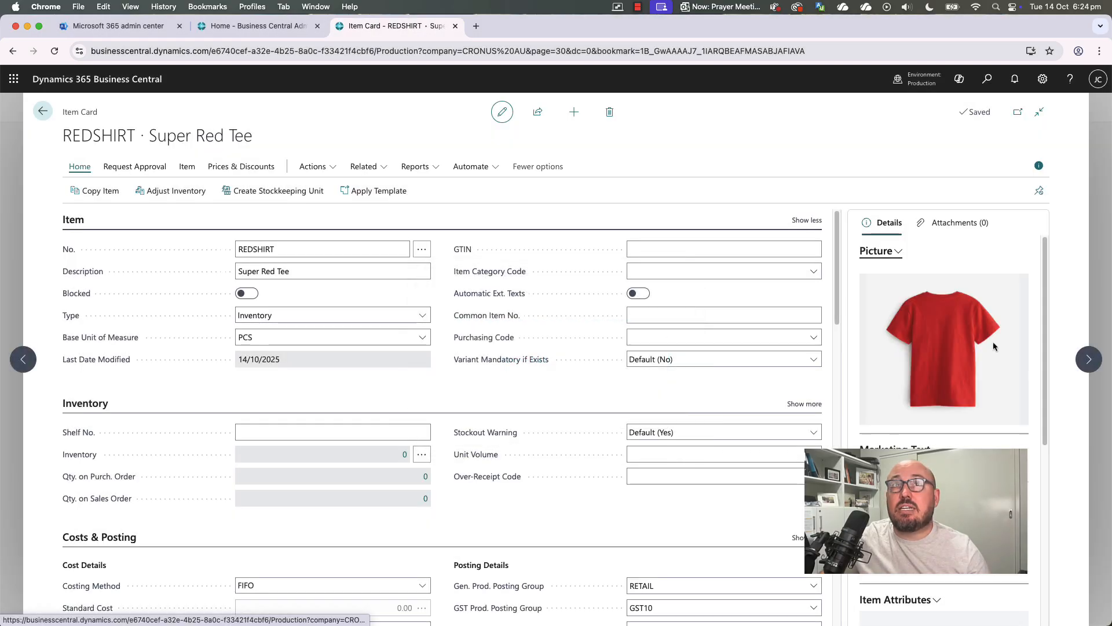
Set the item category code to SHIRT.
scroll(979, 342, down, 2)
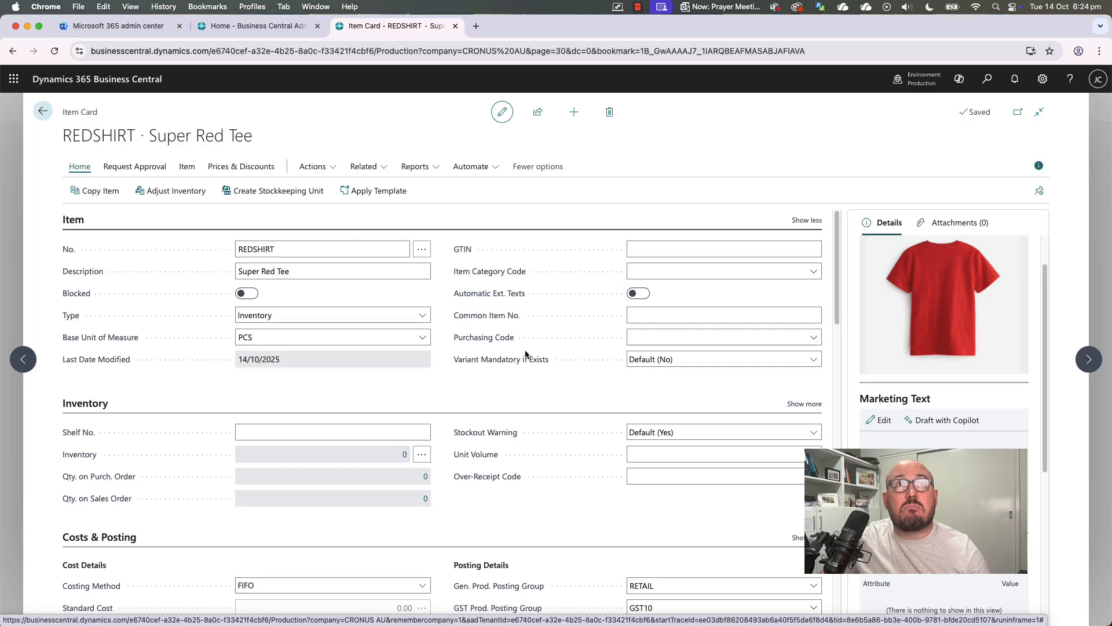
click(683, 273)
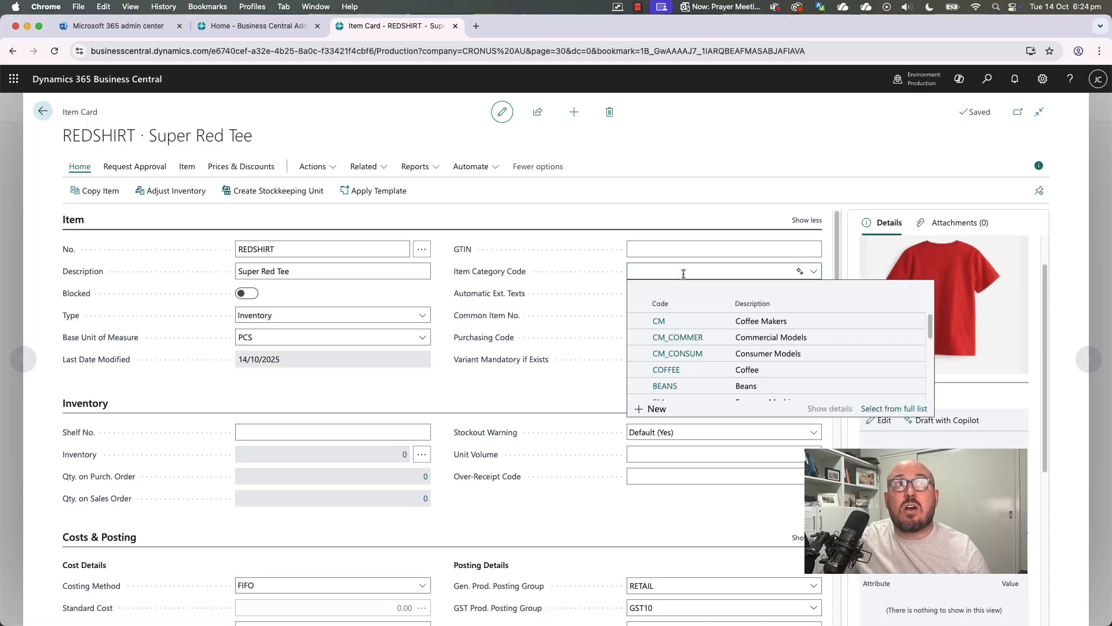
scroll(683, 346, down, 4)
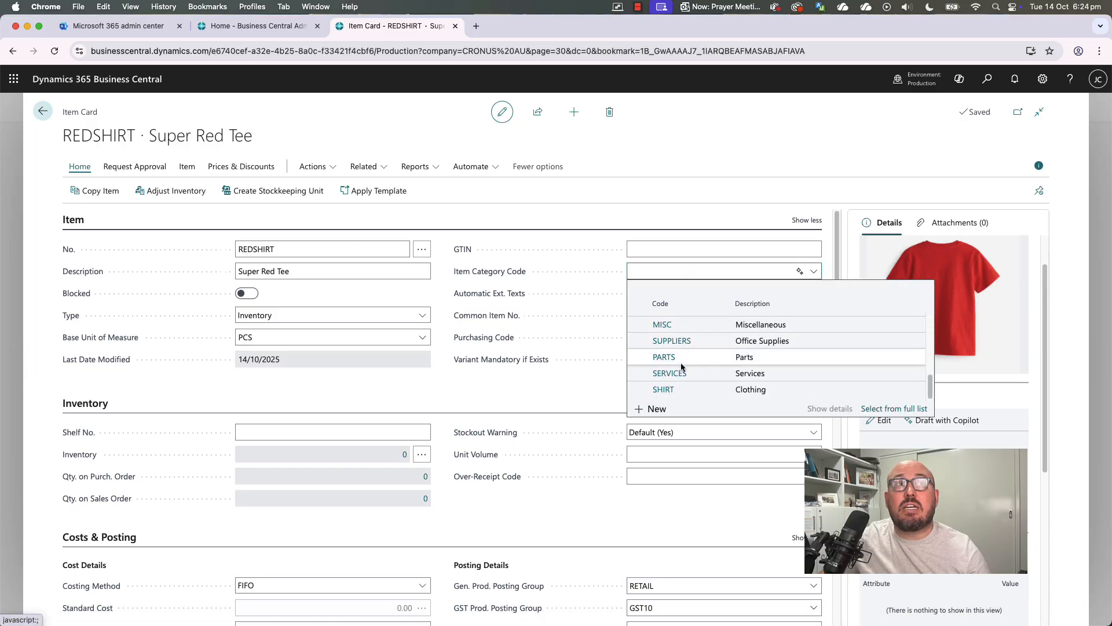
click(670, 391)
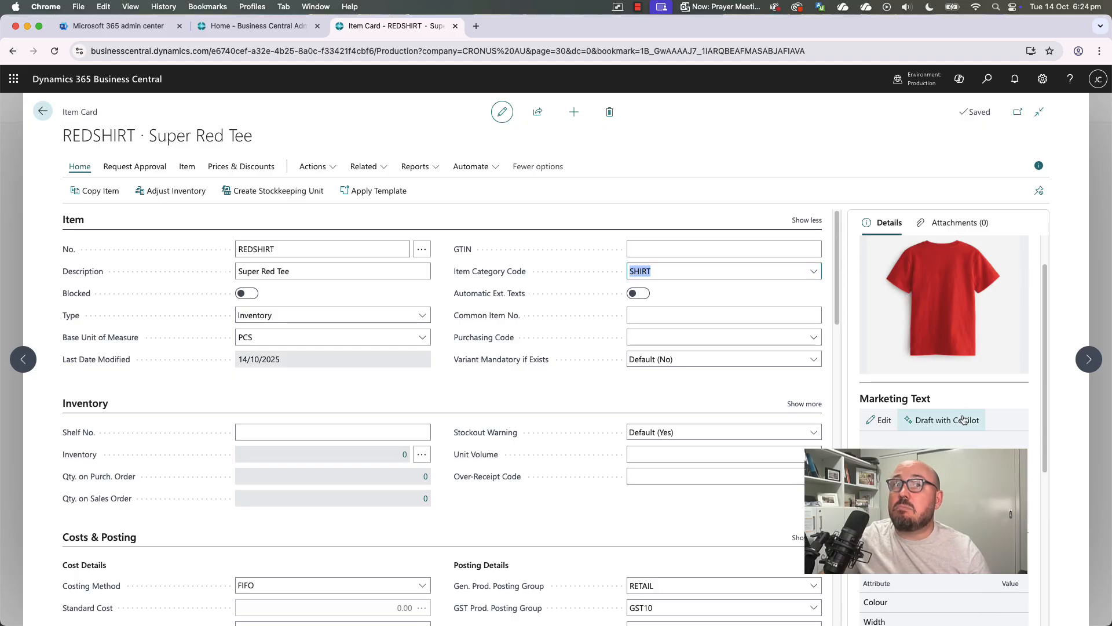
Open the item's attribute values for editing and set the Colour attribute to Red.
scroll(963, 420, down, 2)
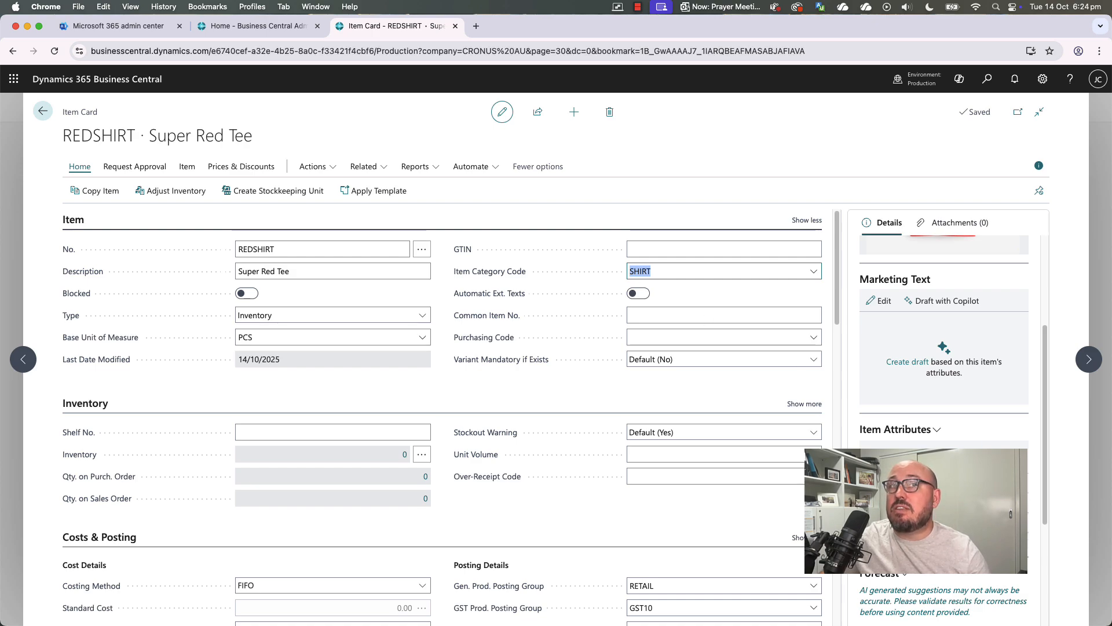
click(934, 431)
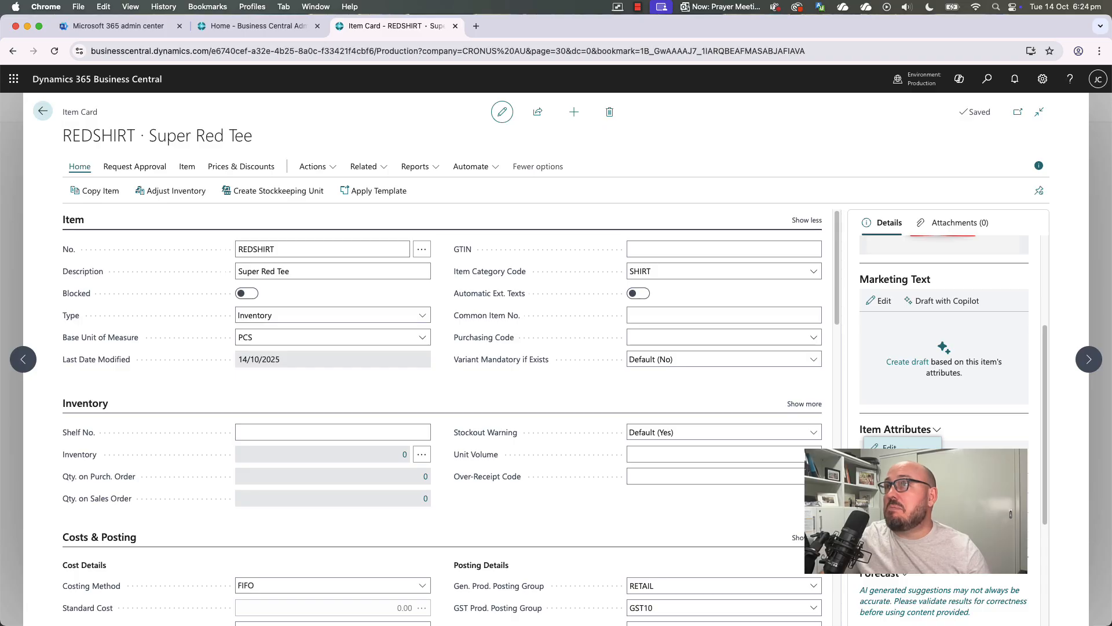
click(889, 447)
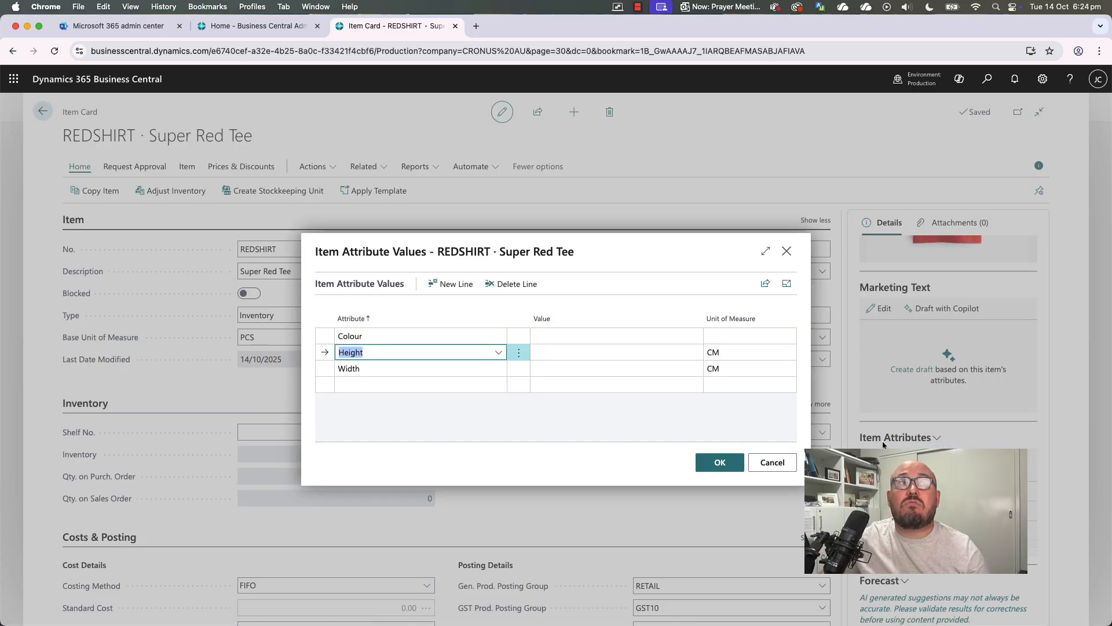
click(624, 342)
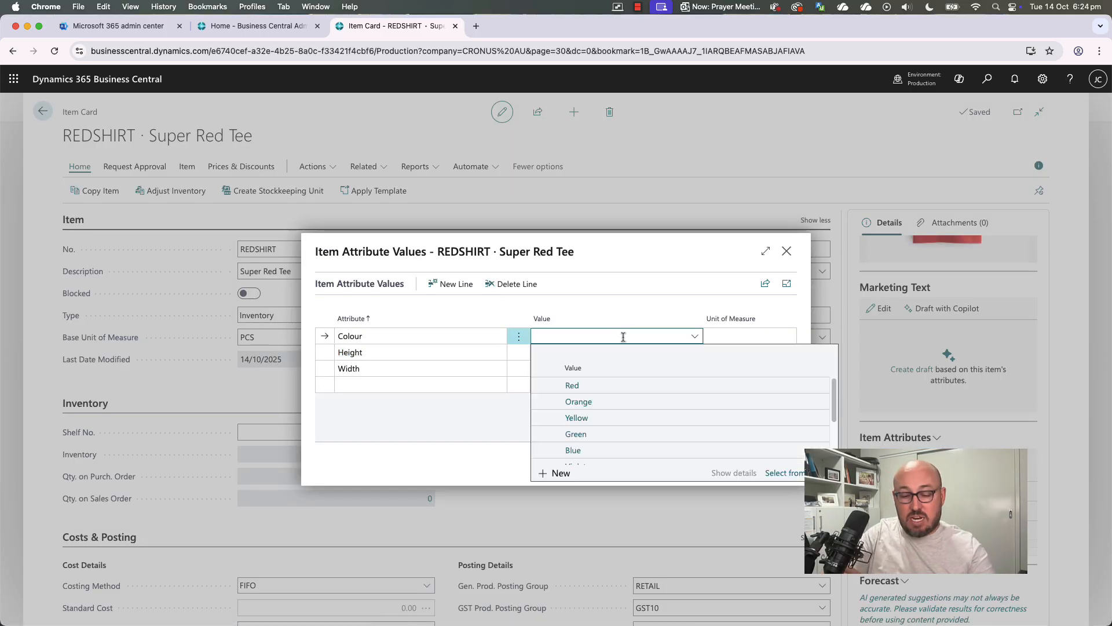
text(Red)
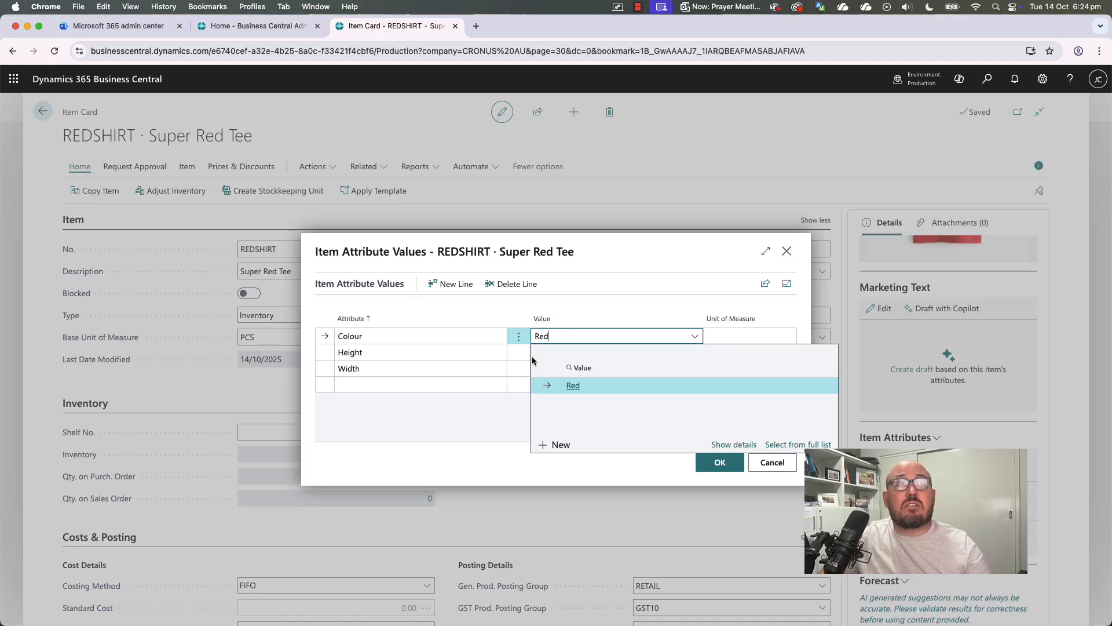
Delete the Height and Width attribute lines and save the item's attribute values.
click(519, 353)
click(496, 392)
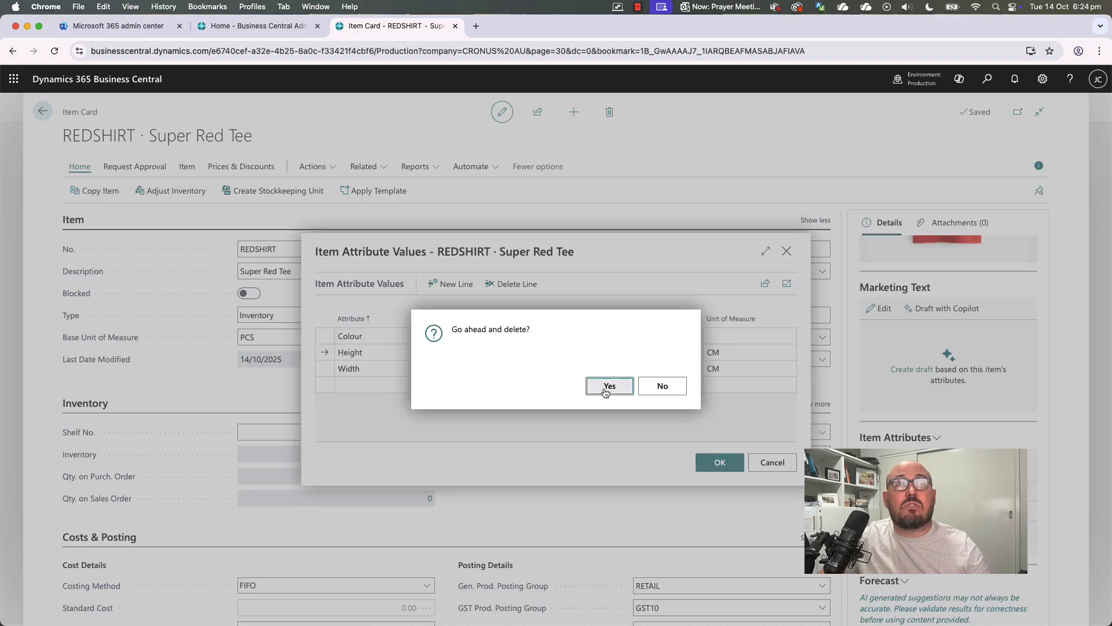
click(604, 386)
click(519, 353)
click(504, 392)
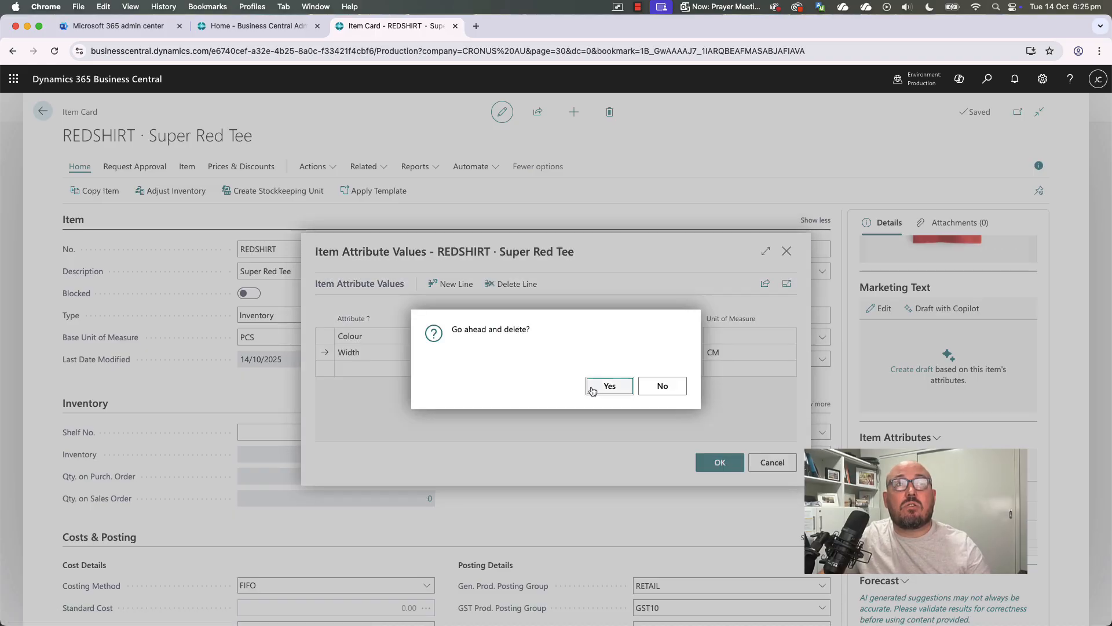
click(603, 385)
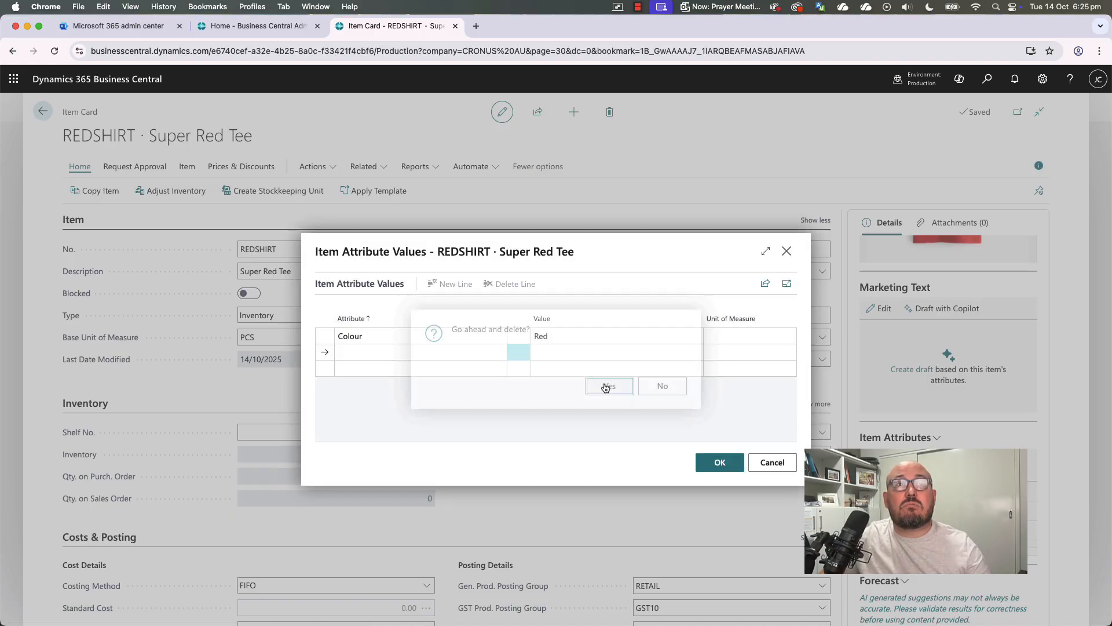
click(745, 345)
click(449, 334)
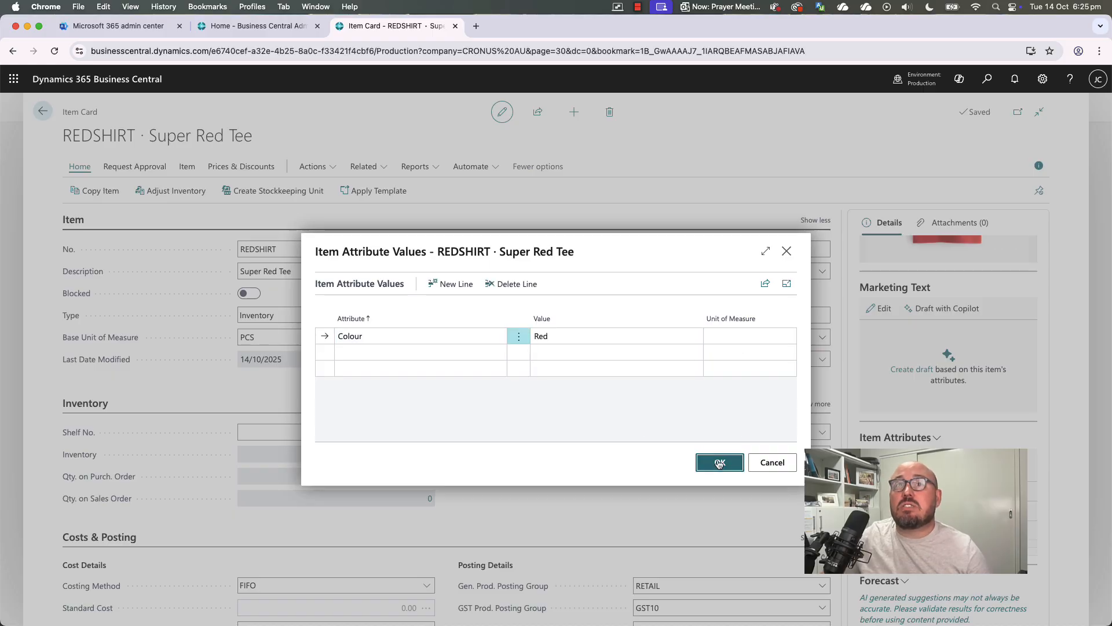
click(719, 461)
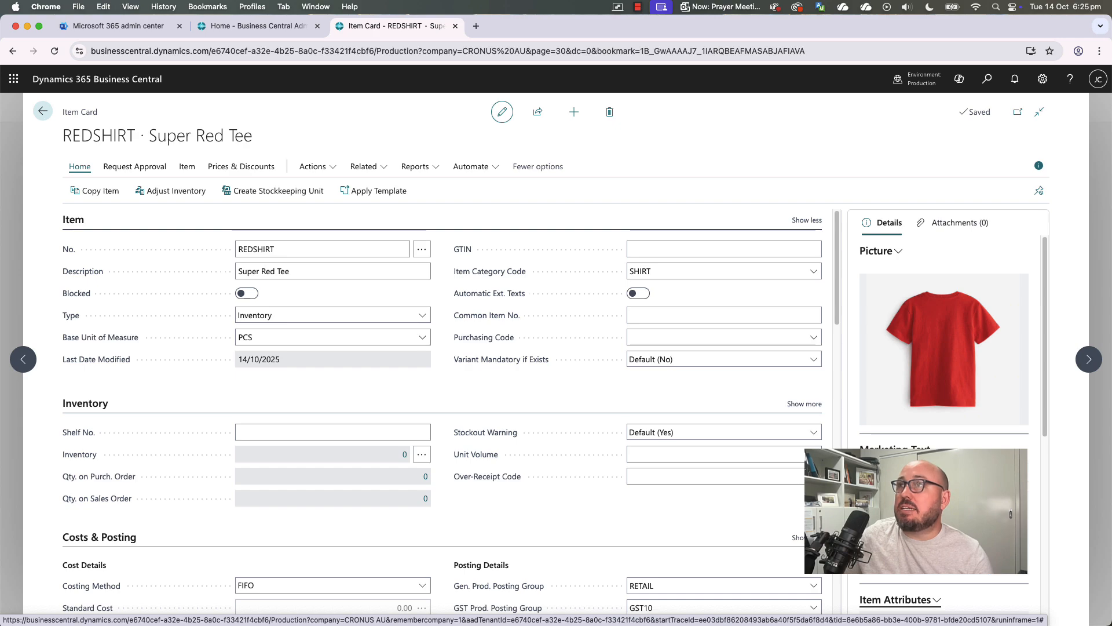
Draft the item's marketing text with Copilot, try regenerating it in Tagline + Paragraph format, and keep the draft.
click(896, 472)
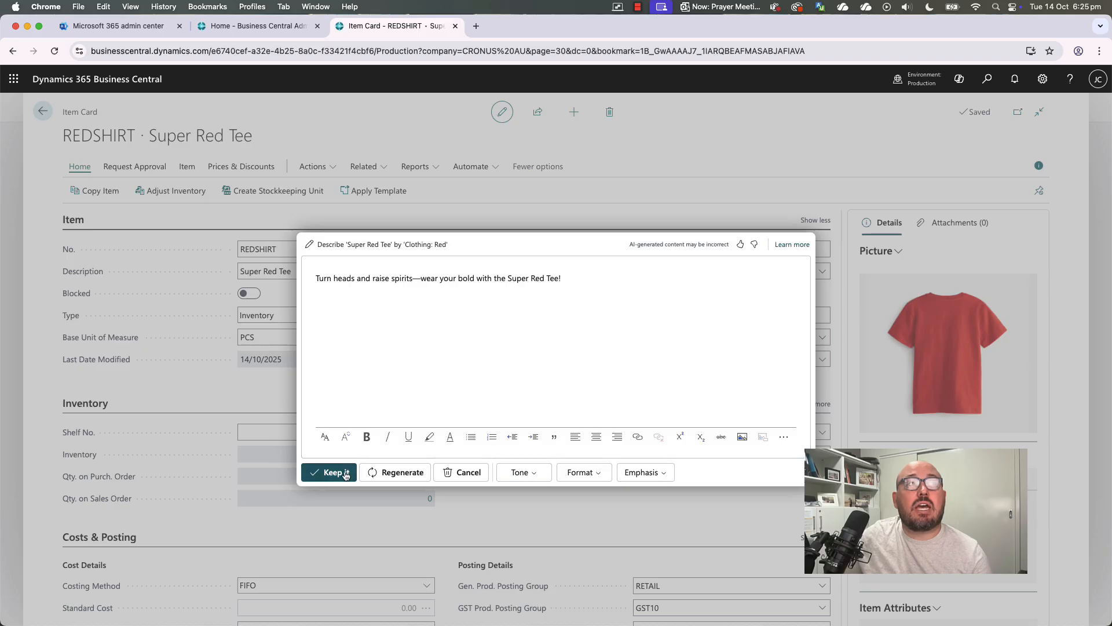
click(571, 475)
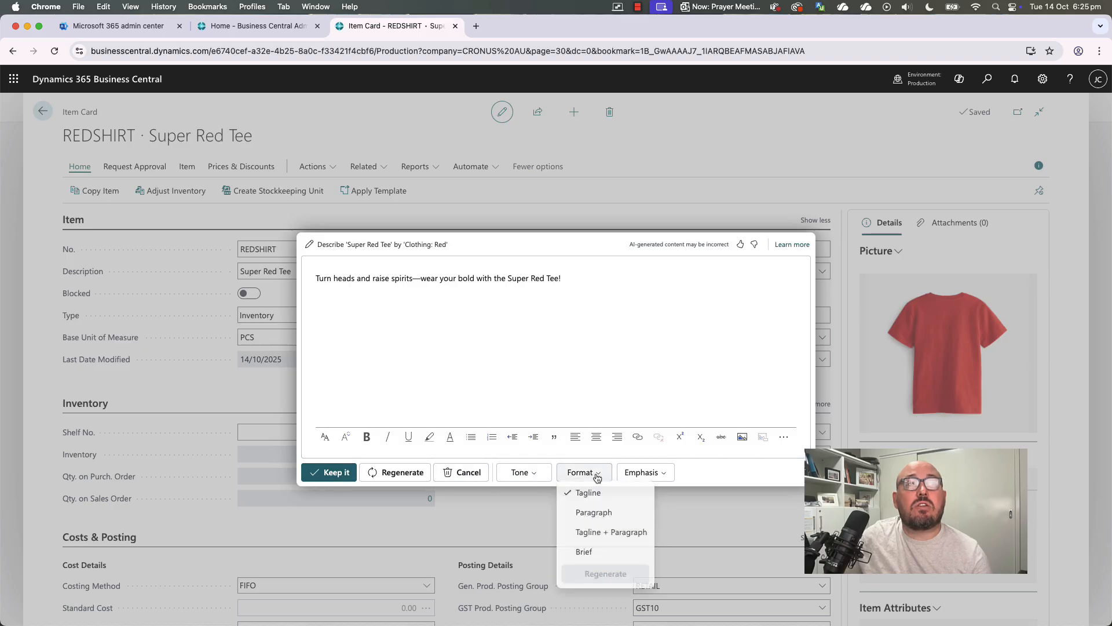
click(613, 536)
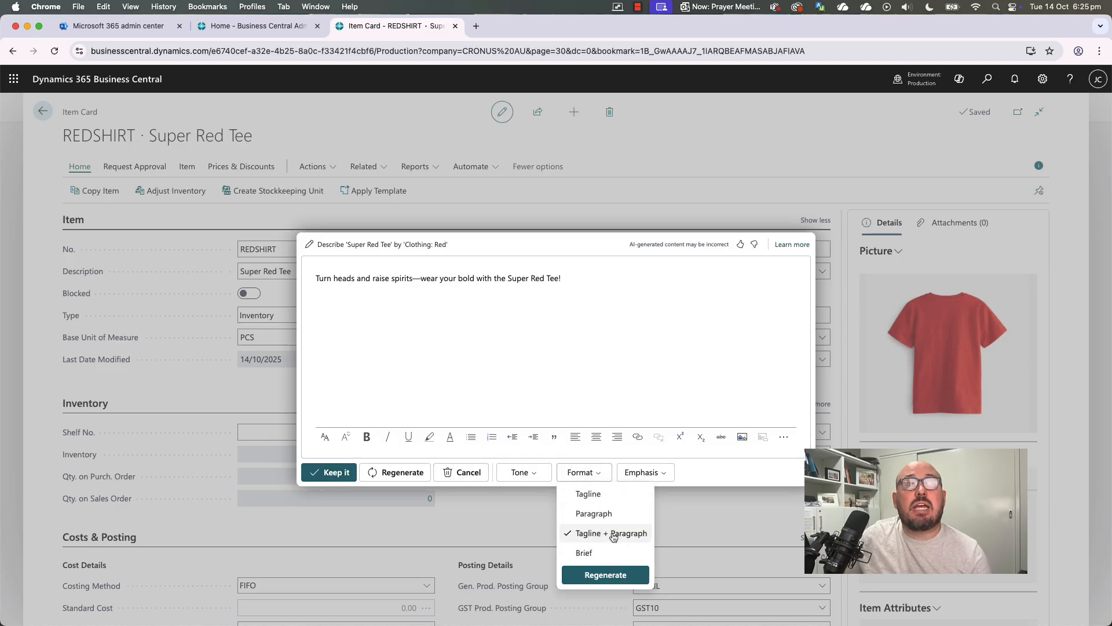
click(615, 575)
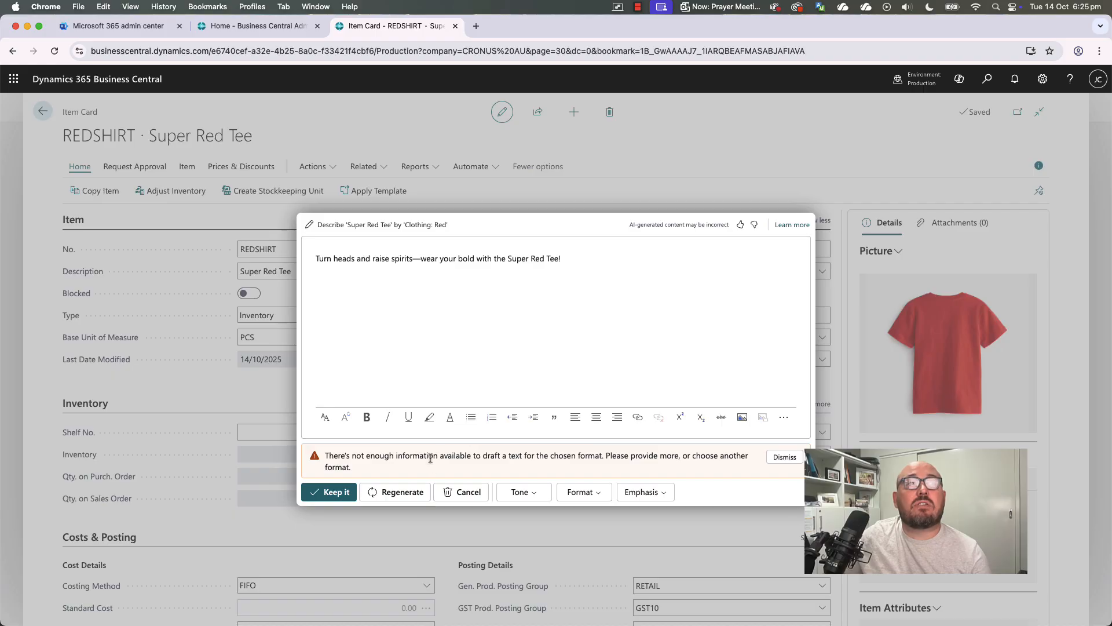
click(786, 459)
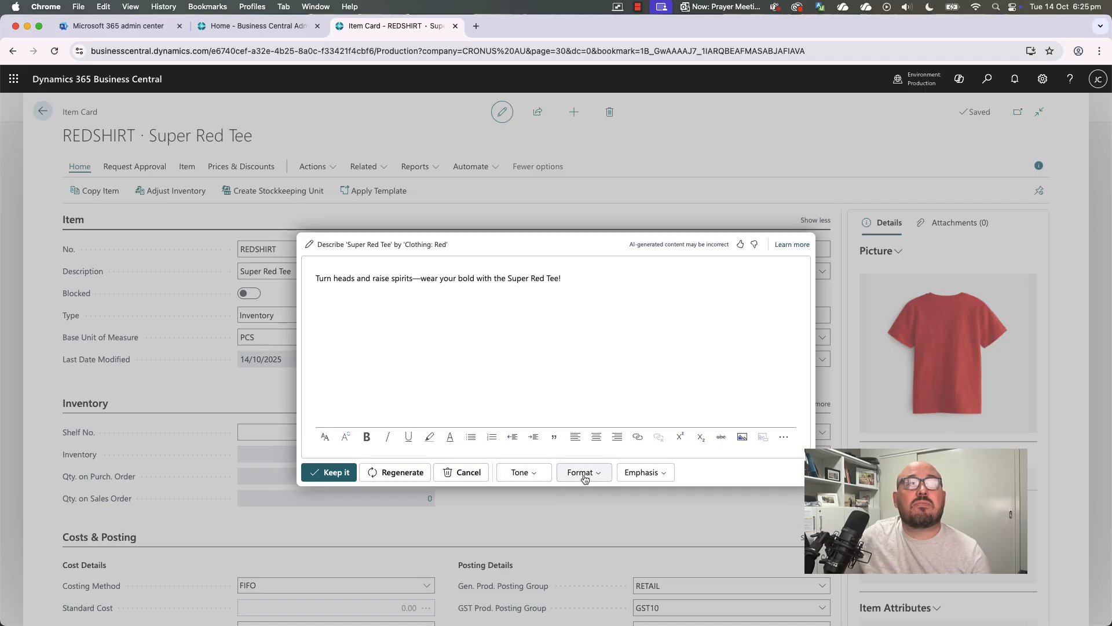
click(334, 473)
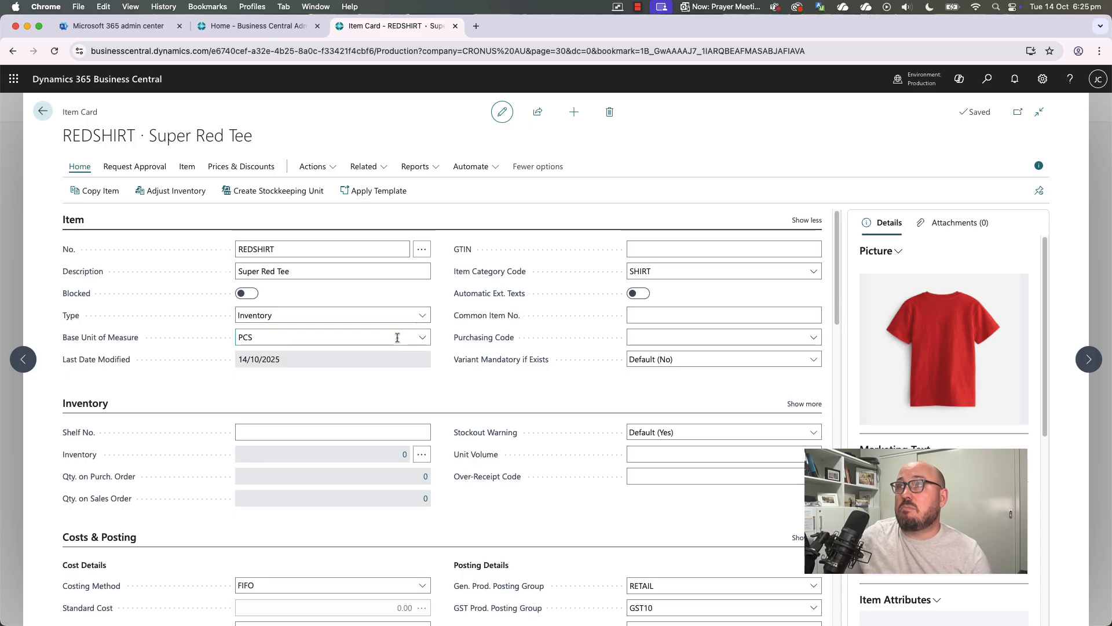
Set the item's unit cost to 12.50 in the cost details.
click(307, 340)
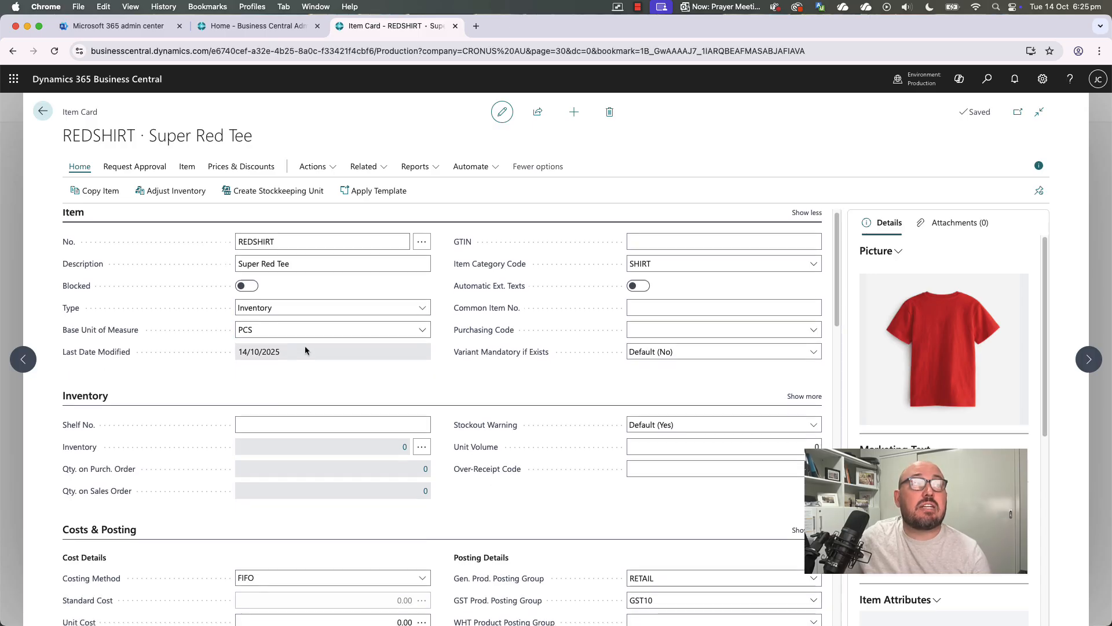
scroll(301, 373, down, 5)
click(340, 361)
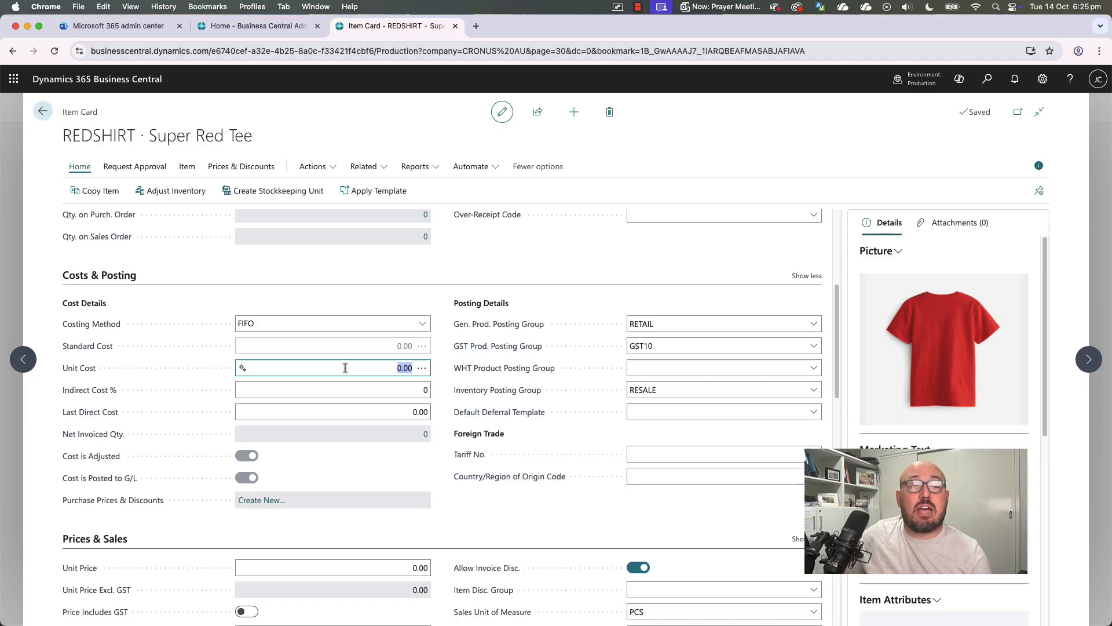
text(12.50)
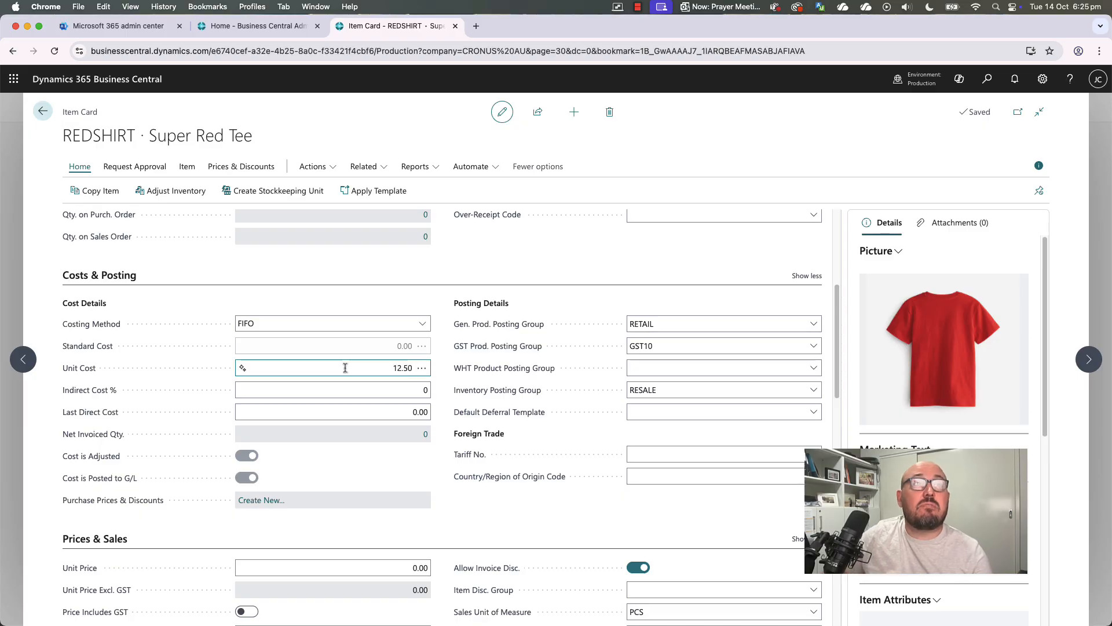
click(371, 453)
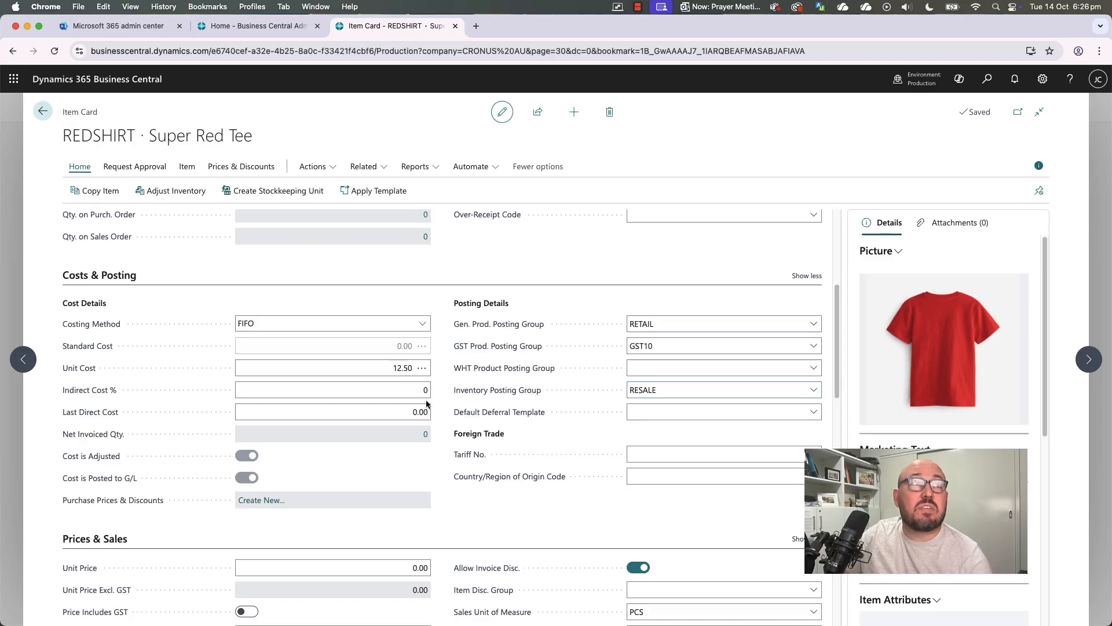
Set the item's unit price to 35 in the Prices & Sales section.
scroll(337, 406, down, 5)
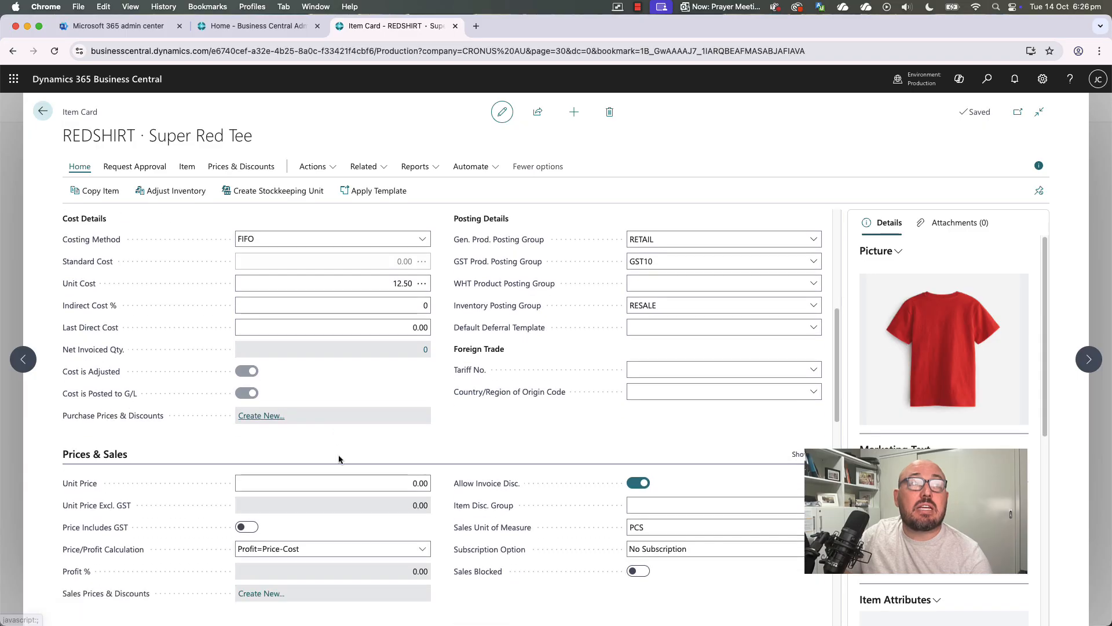
scroll(343, 451, down, 1)
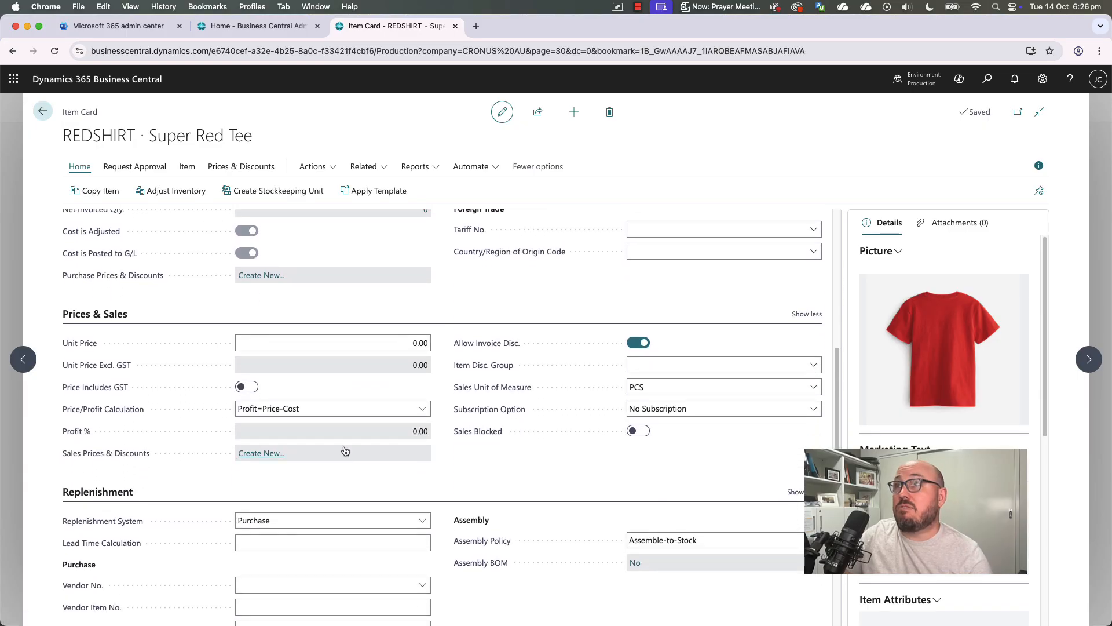
click(370, 344)
text(35)
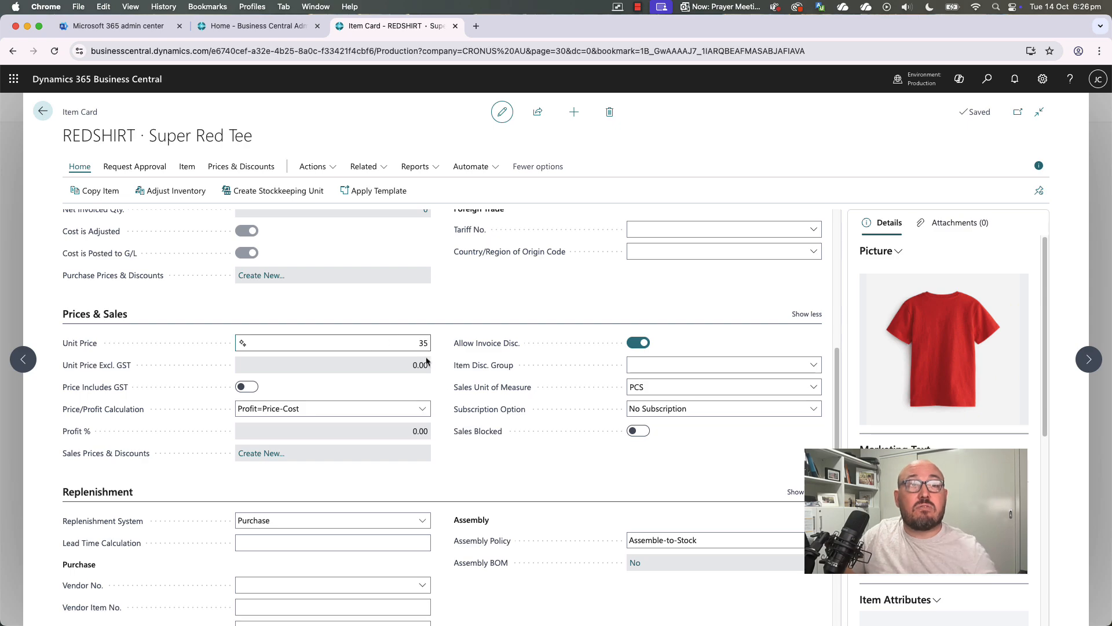
click(532, 464)
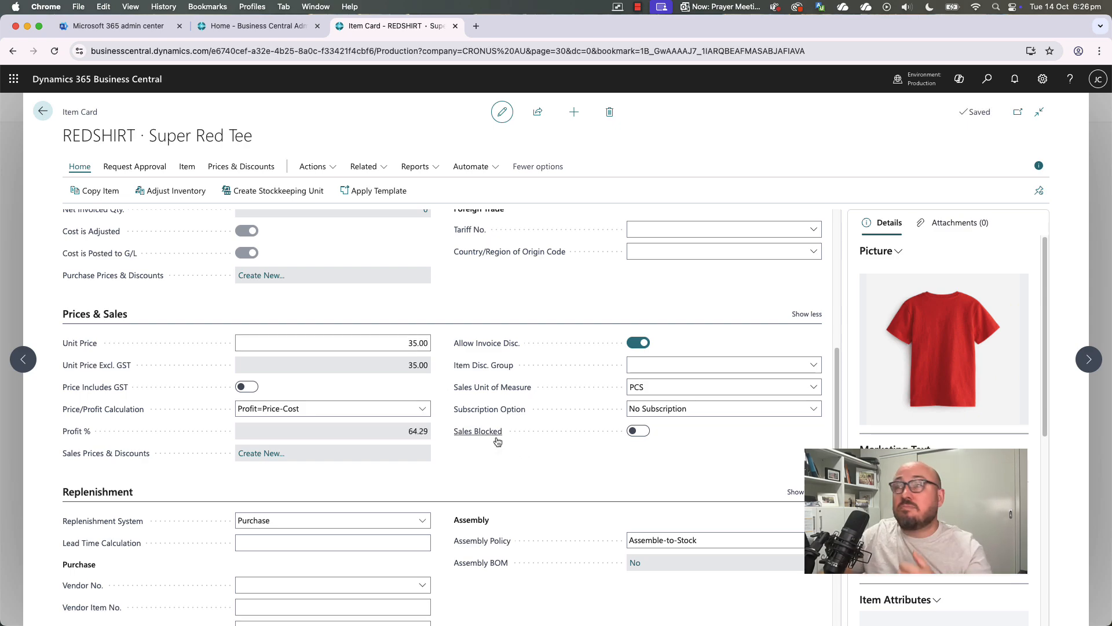
Choose Purchase as the replenishment system and set the lead time calculation to 7D.
mouse_move(498, 439)
scroll(497, 438, up, 2)
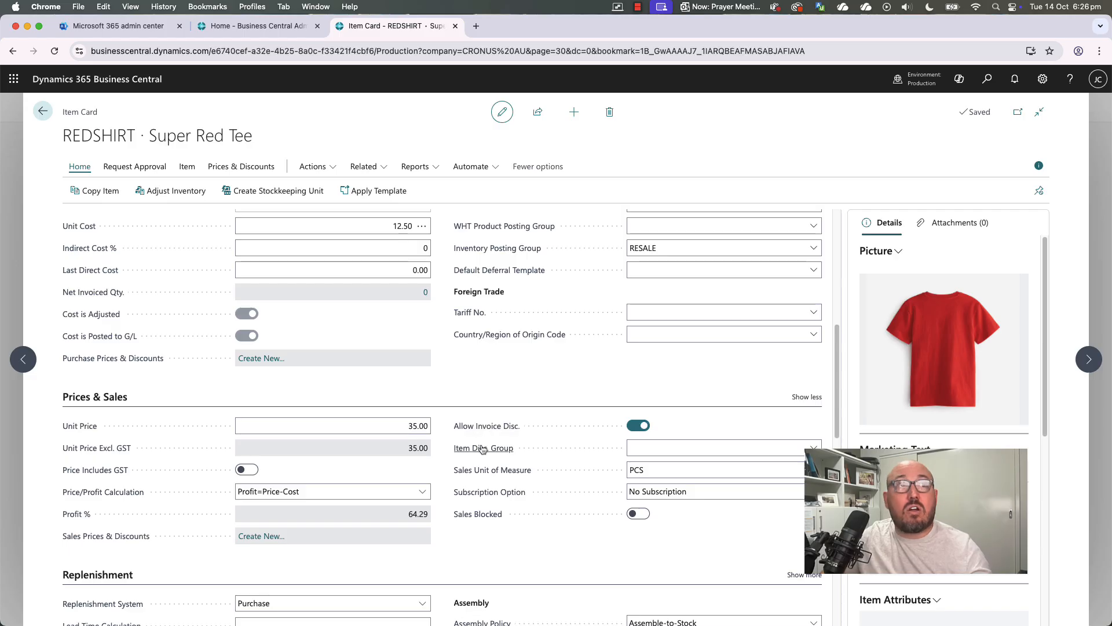
scroll(375, 299, up, 2)
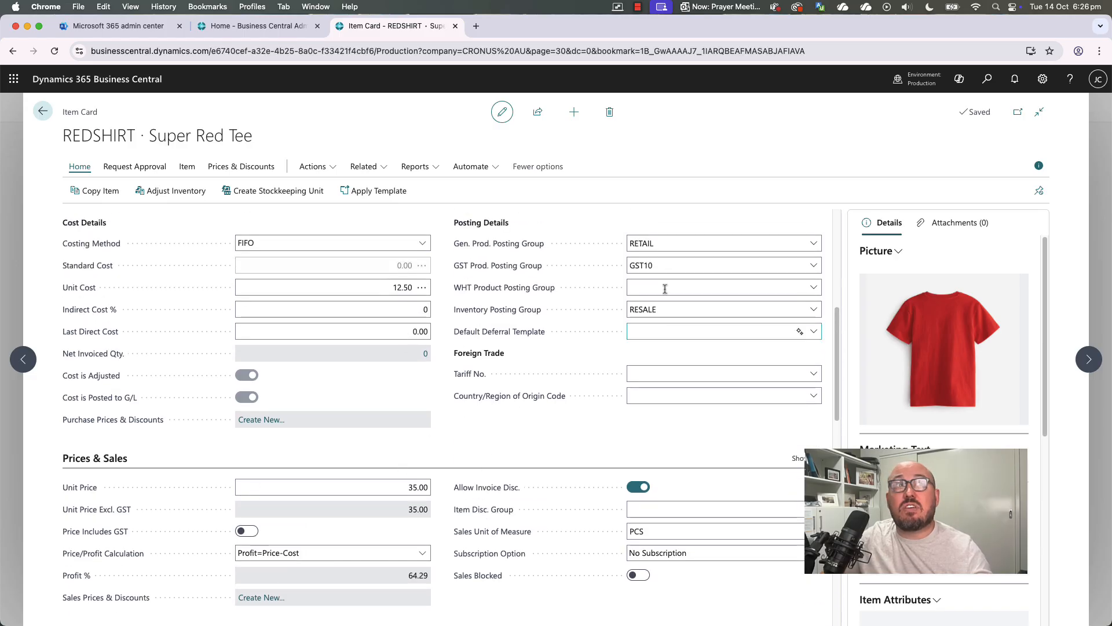
scroll(476, 496, down, 5)
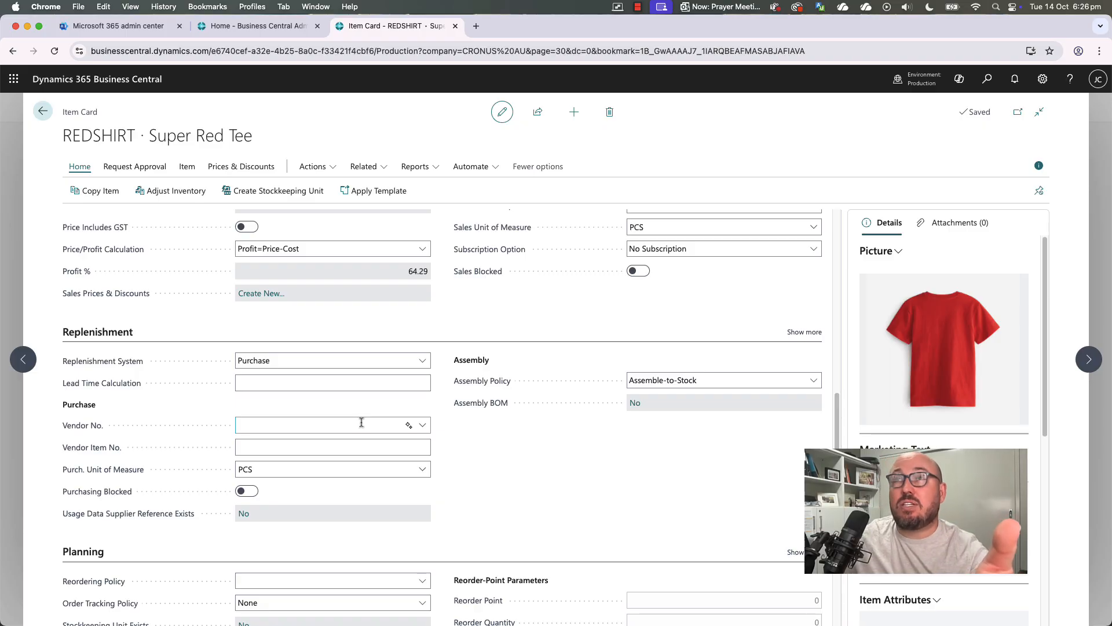
click(360, 370)
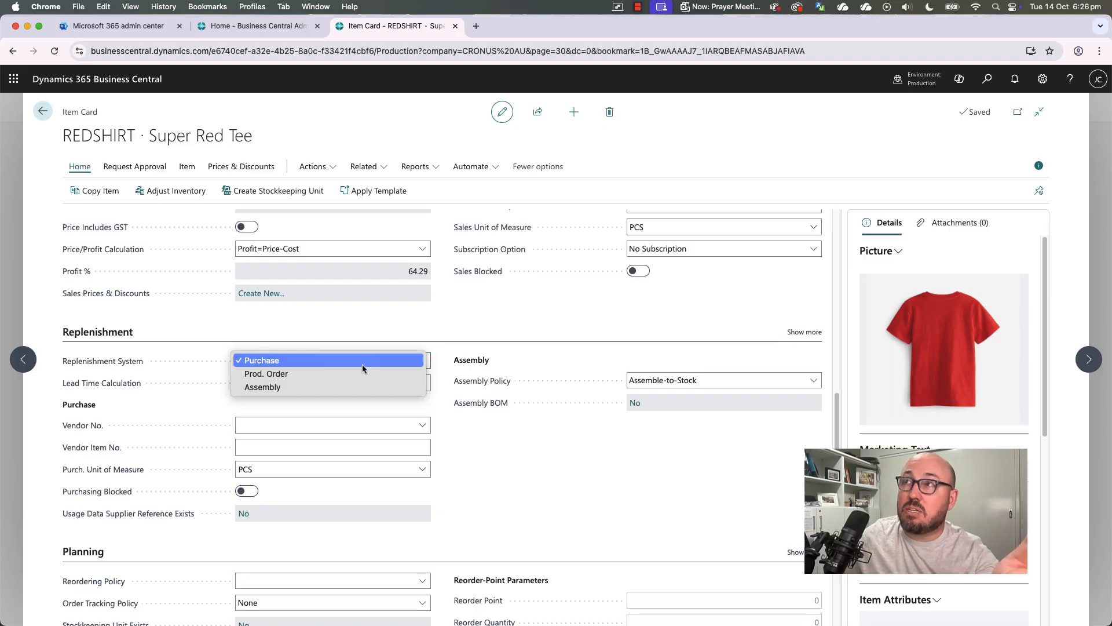
click(374, 360)
click(300, 387)
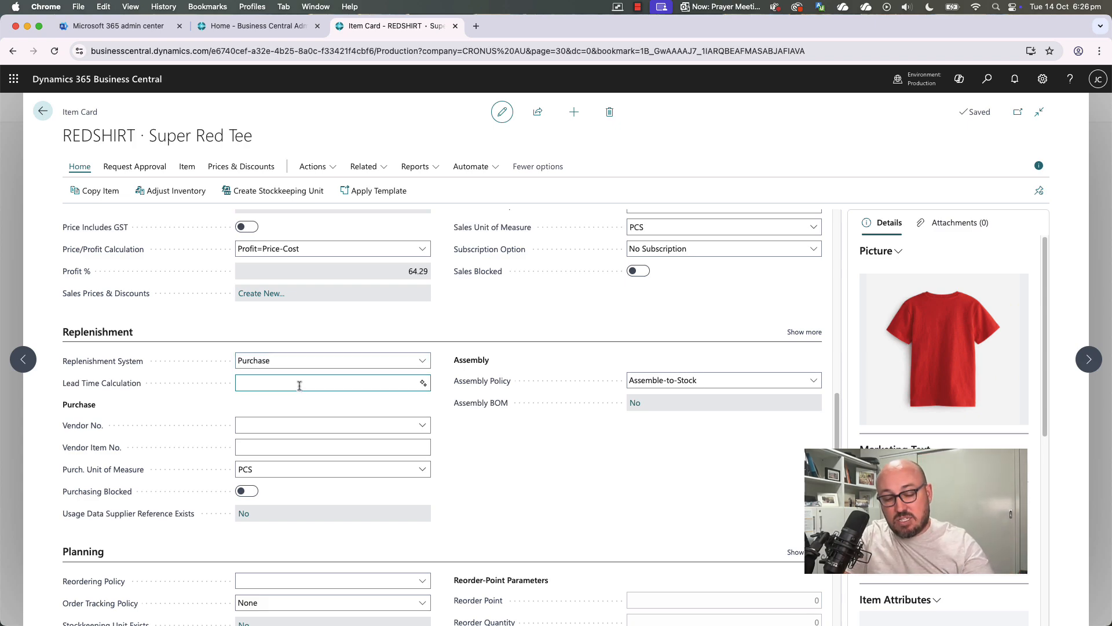
key(Tab)
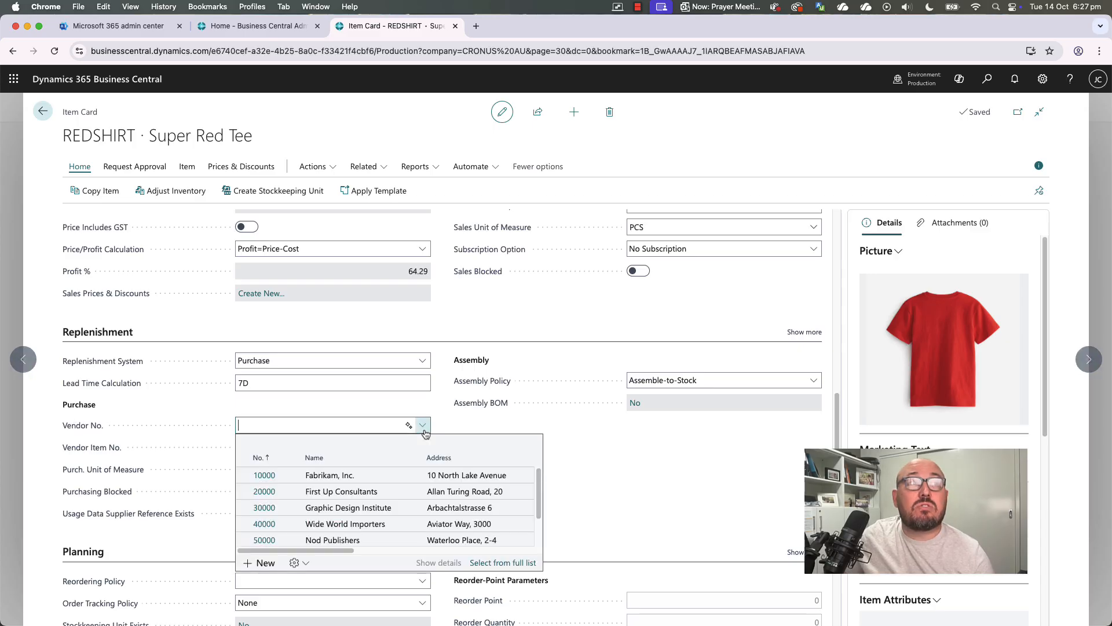
Select First Up Consultants as the item's vendor and set the vendor item number to RED32948.
click(336, 493)
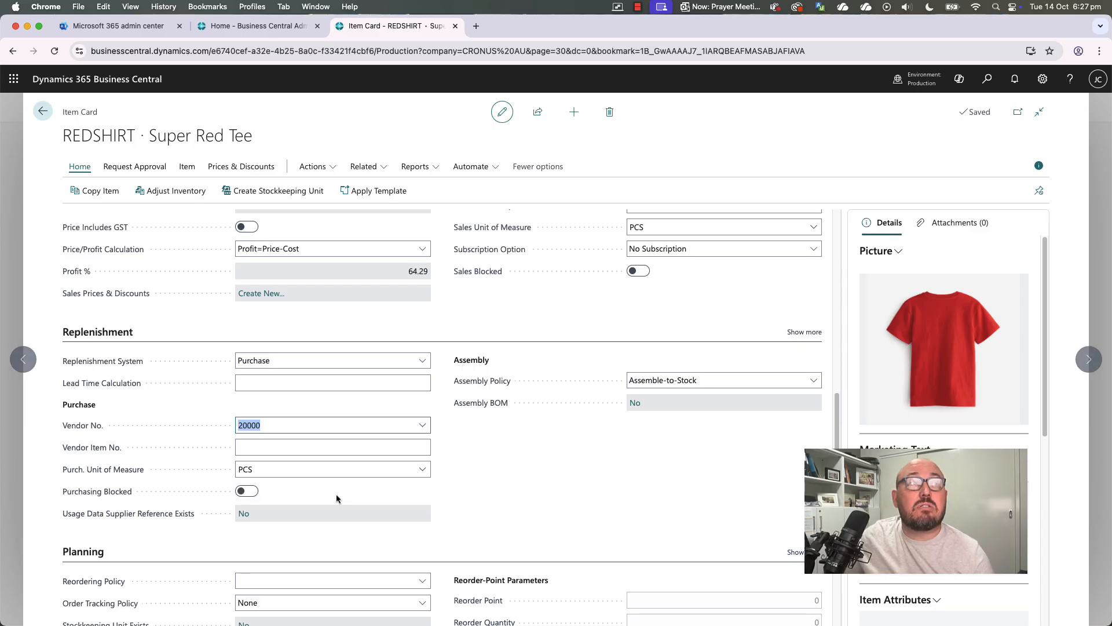
click(286, 449)
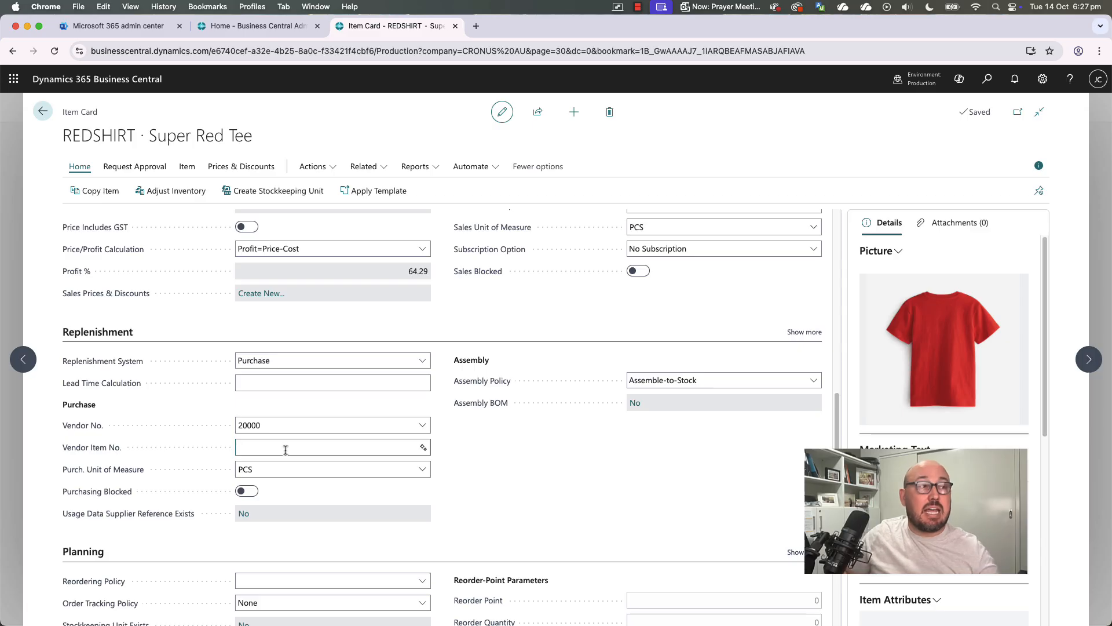
text(RED)
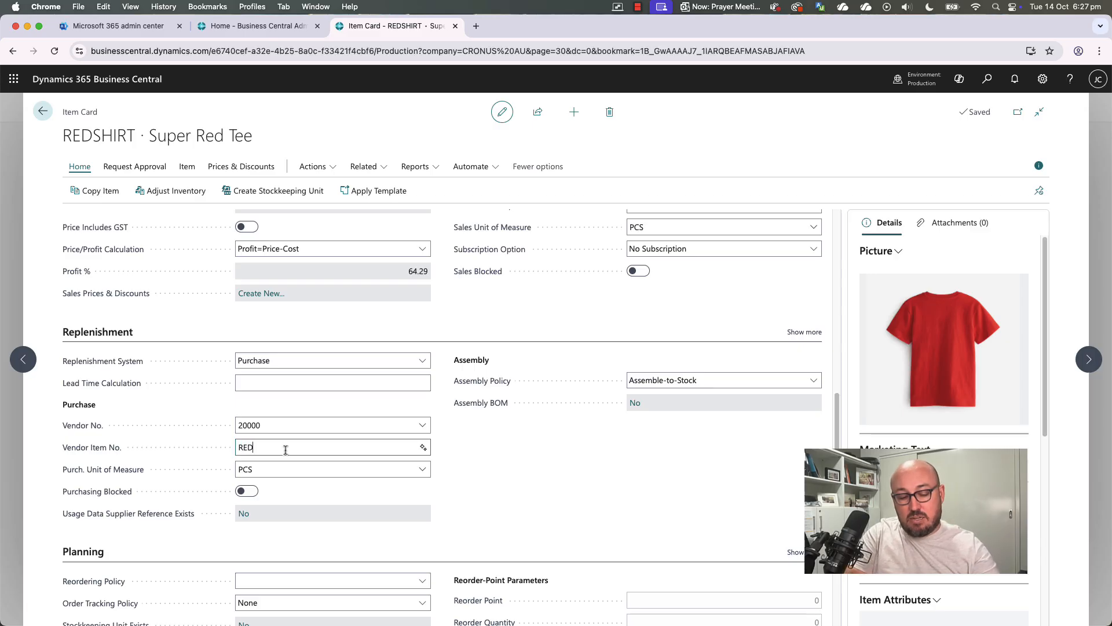
text(32948)
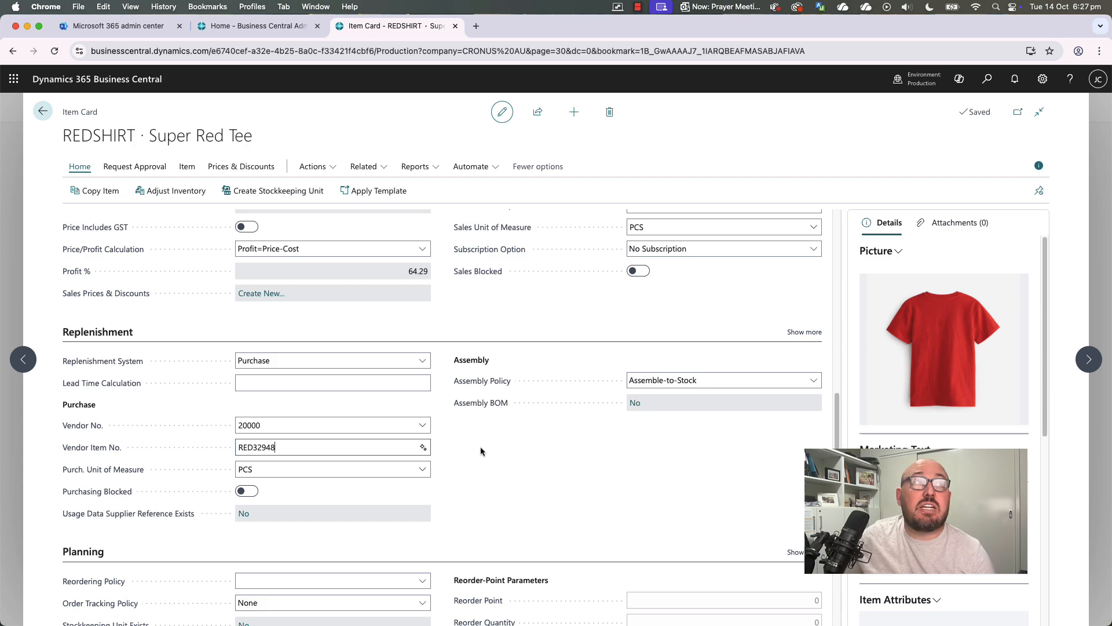
click(481, 451)
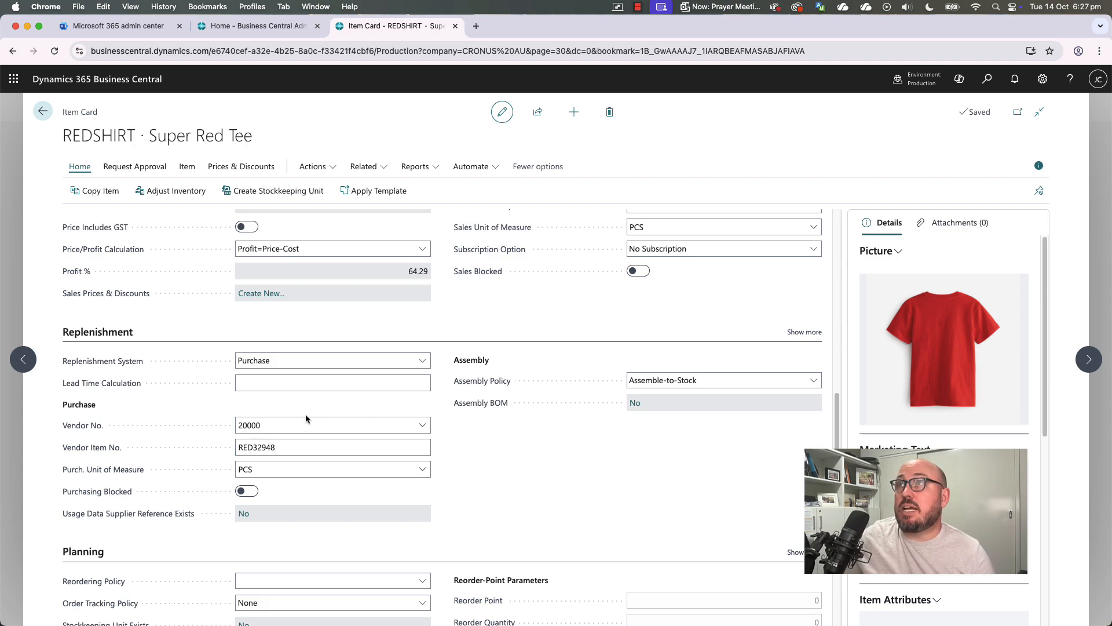
Set the item's reordering policy to Order in the Planning section.
scroll(303, 414, down, 1)
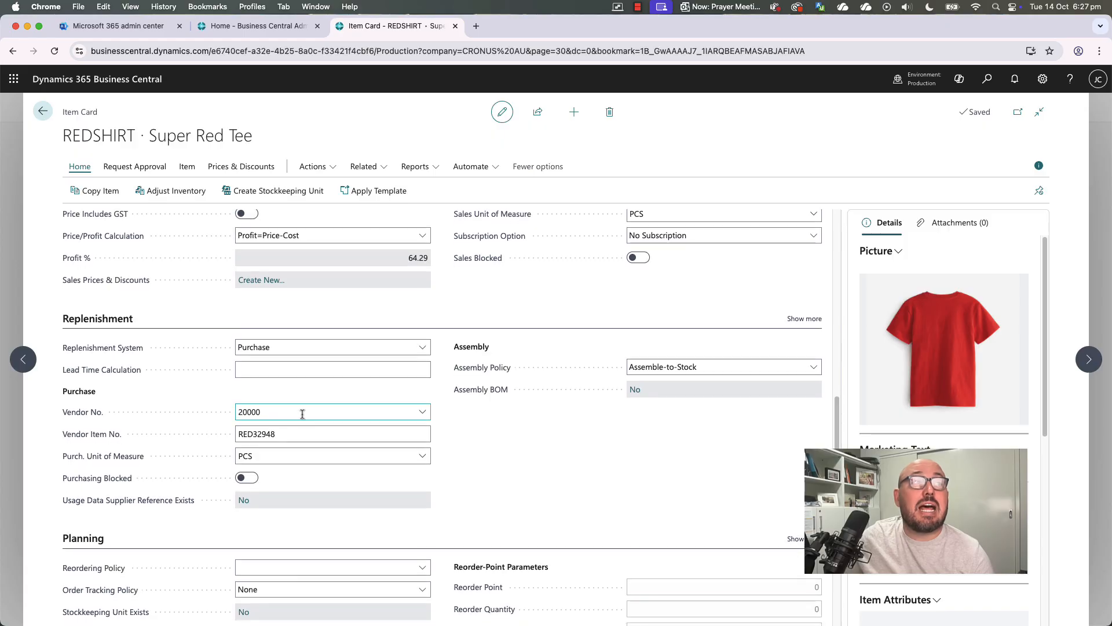
scroll(310, 417, down, 10)
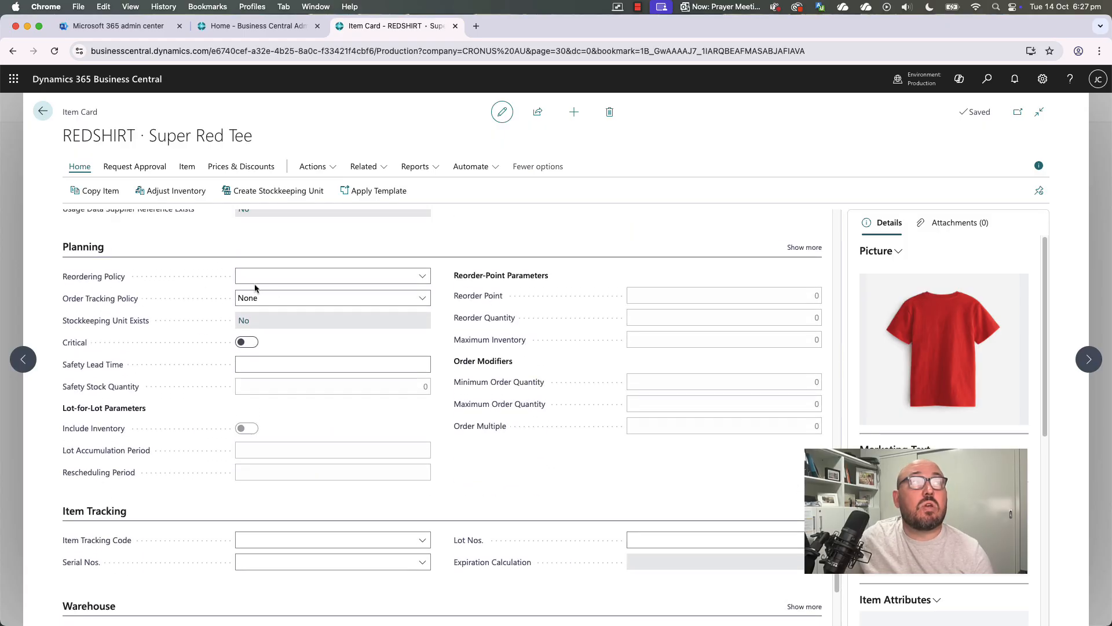
click(290, 277)
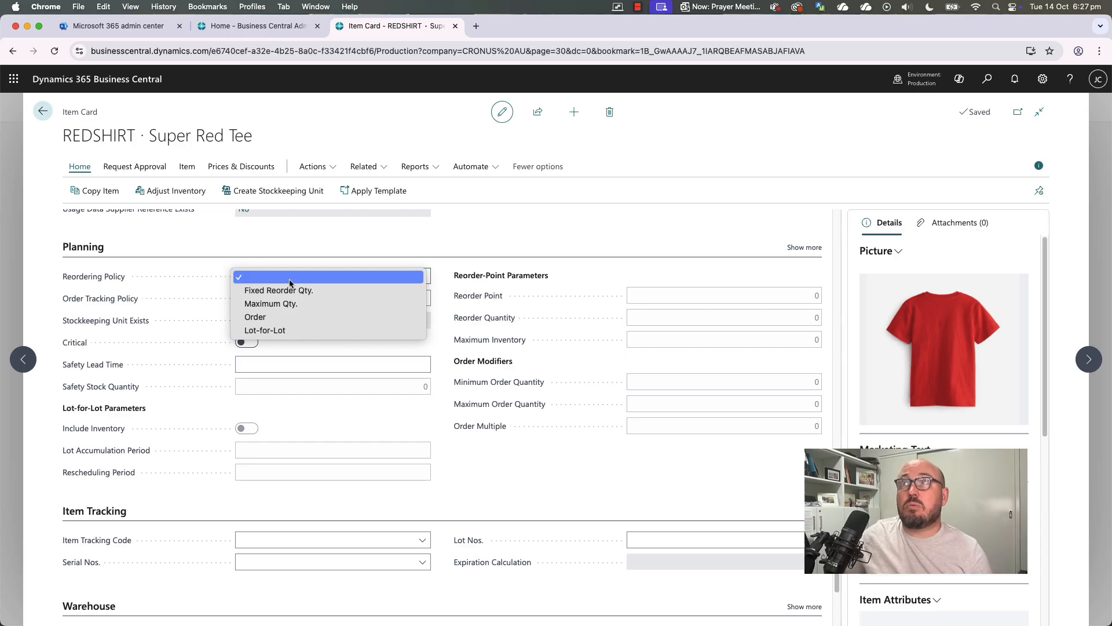
click(270, 317)
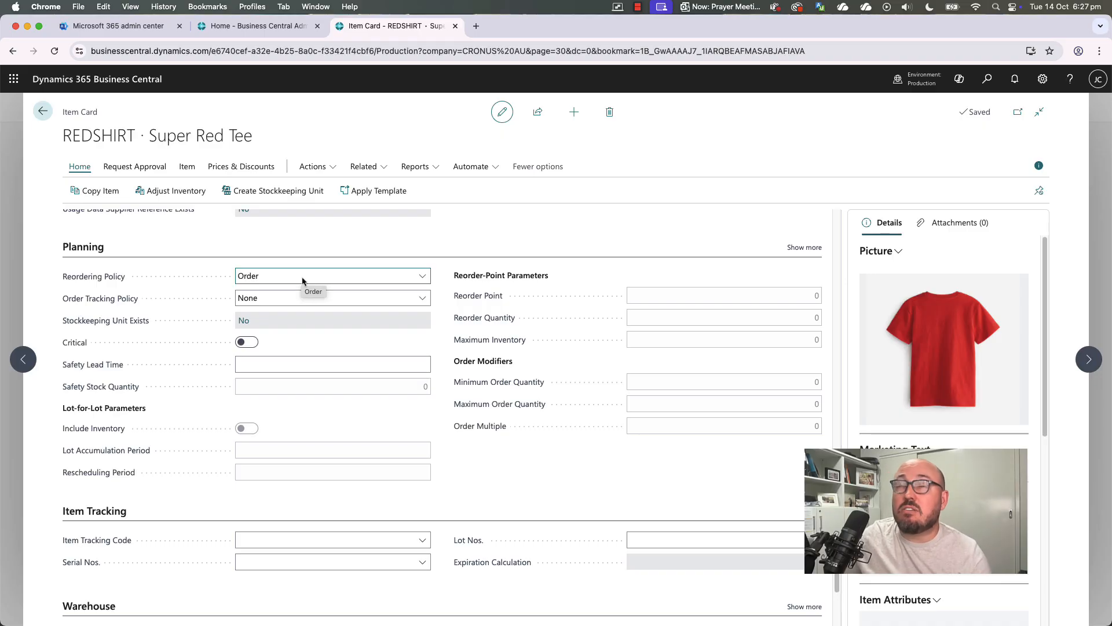
Change the reordering policy to Fixed Reorder Qty. with a reorder point of 5 and a reorder quantity of 20.
click(302, 277)
click(359, 301)
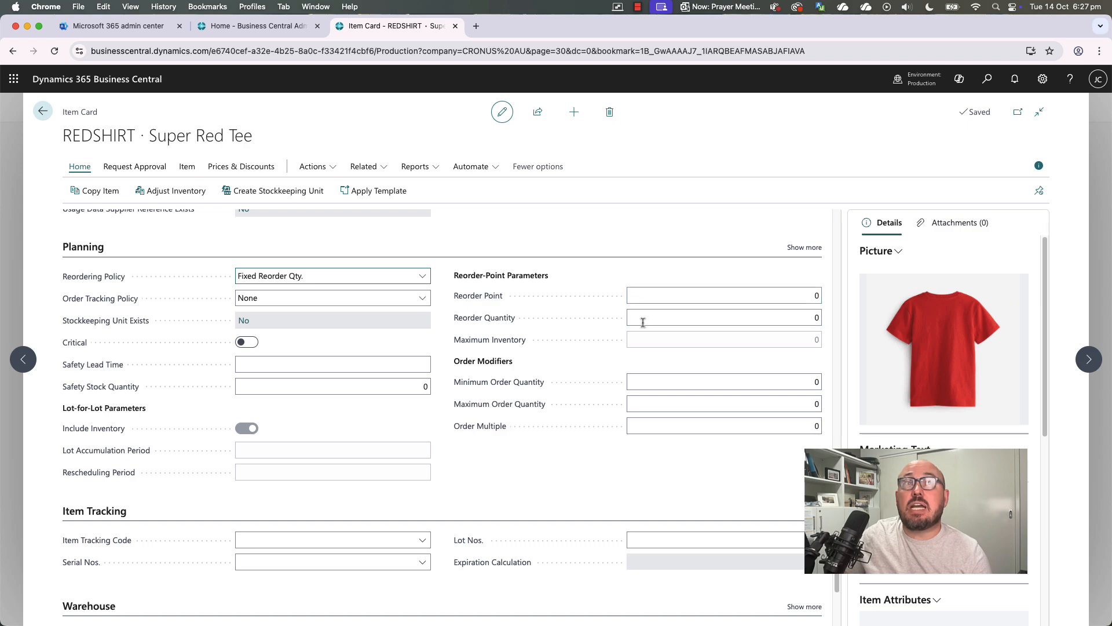
click(709, 297)
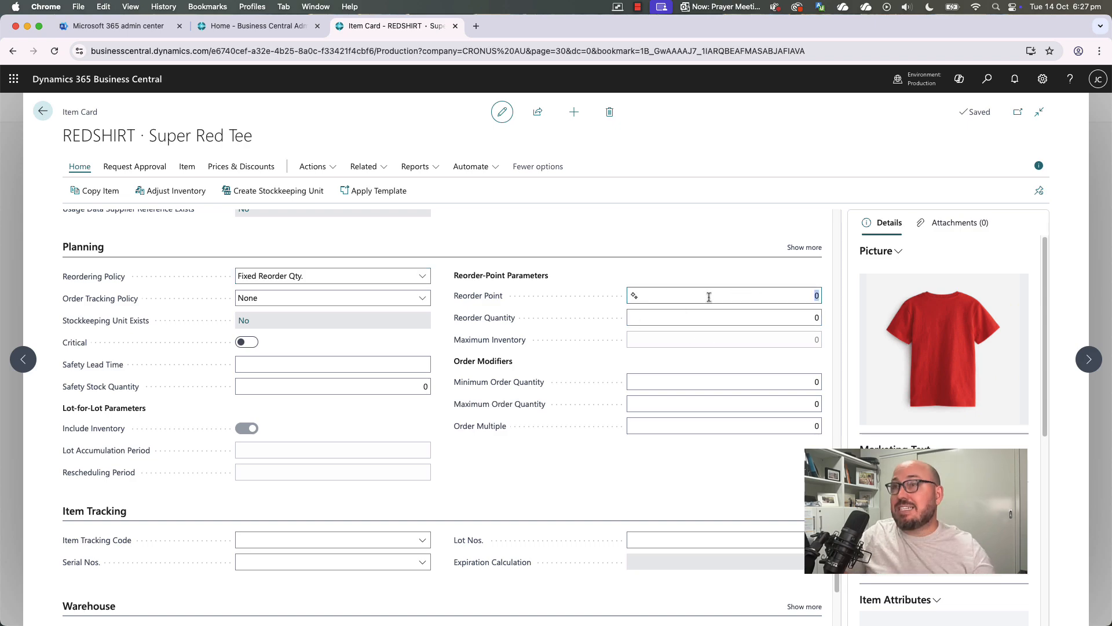
text(5)
key(Tab)
text(20)
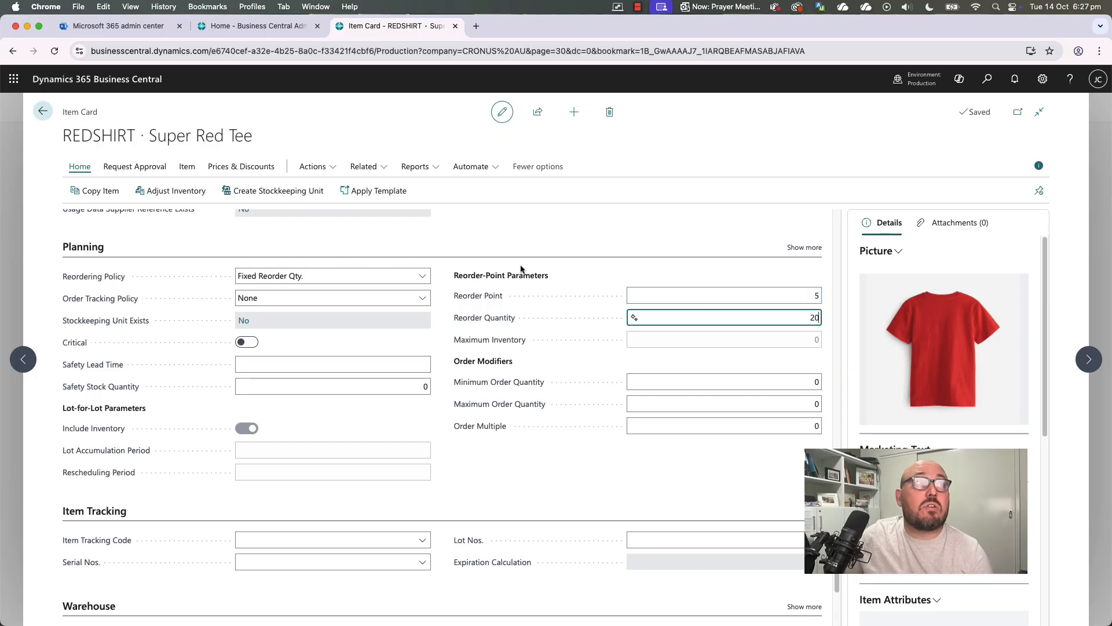
Switch the reordering policy to Maximum Qty. and set the maximum inventory to 10.
click(308, 270)
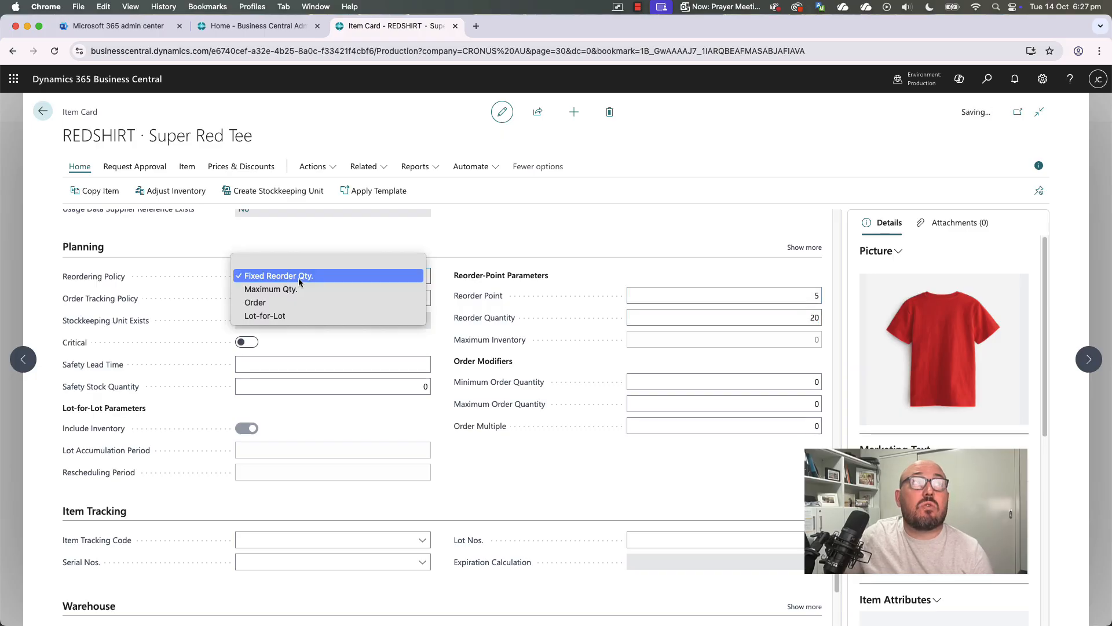
click(298, 289)
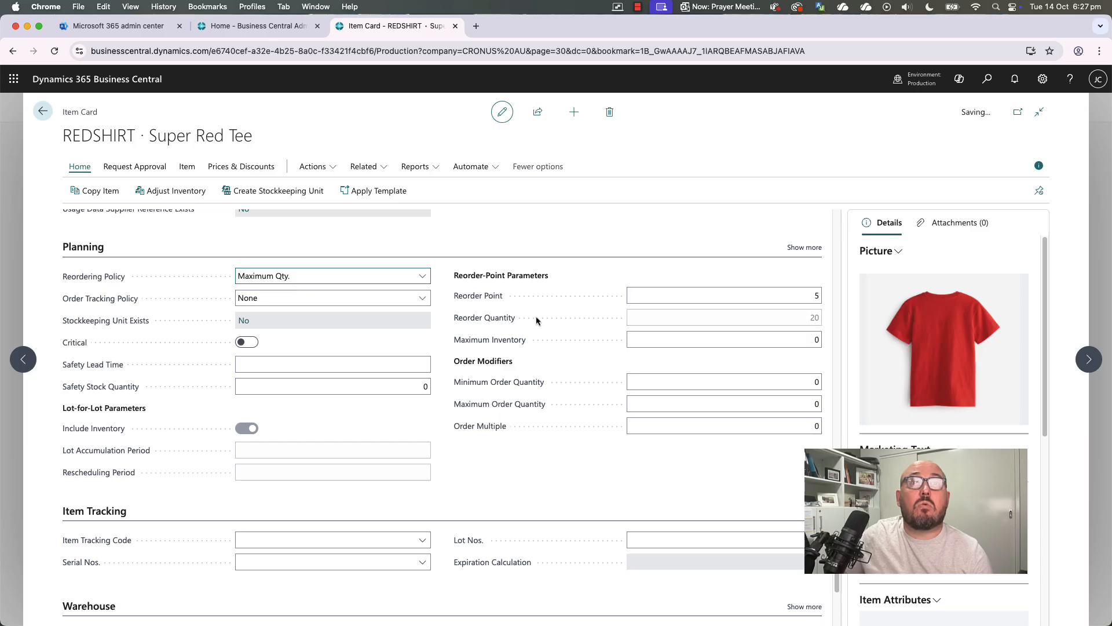
click(703, 297)
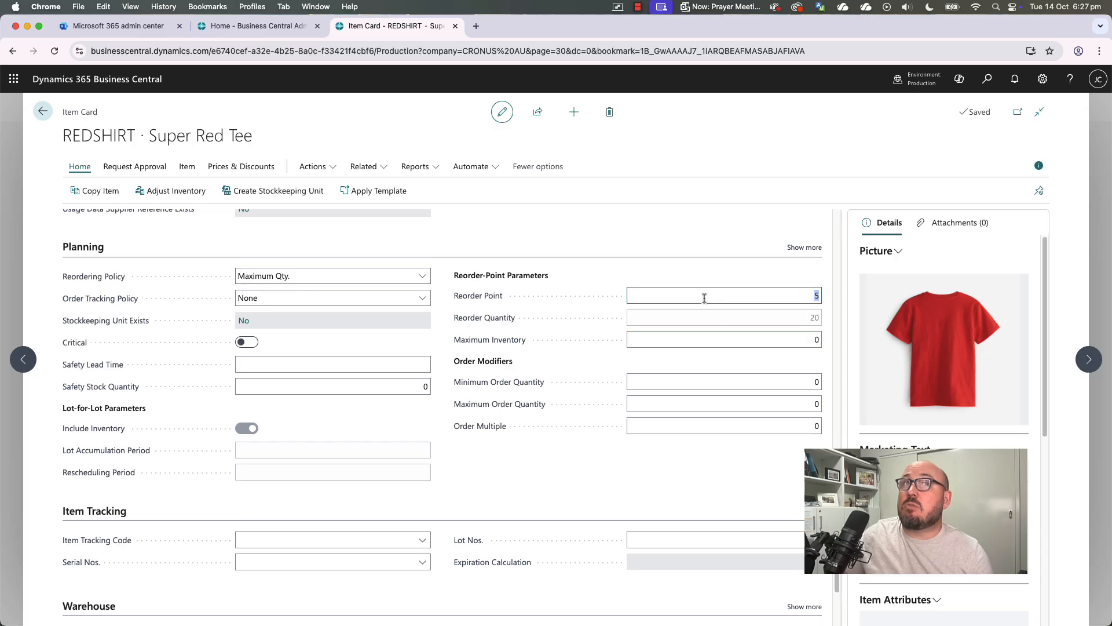
click(731, 347)
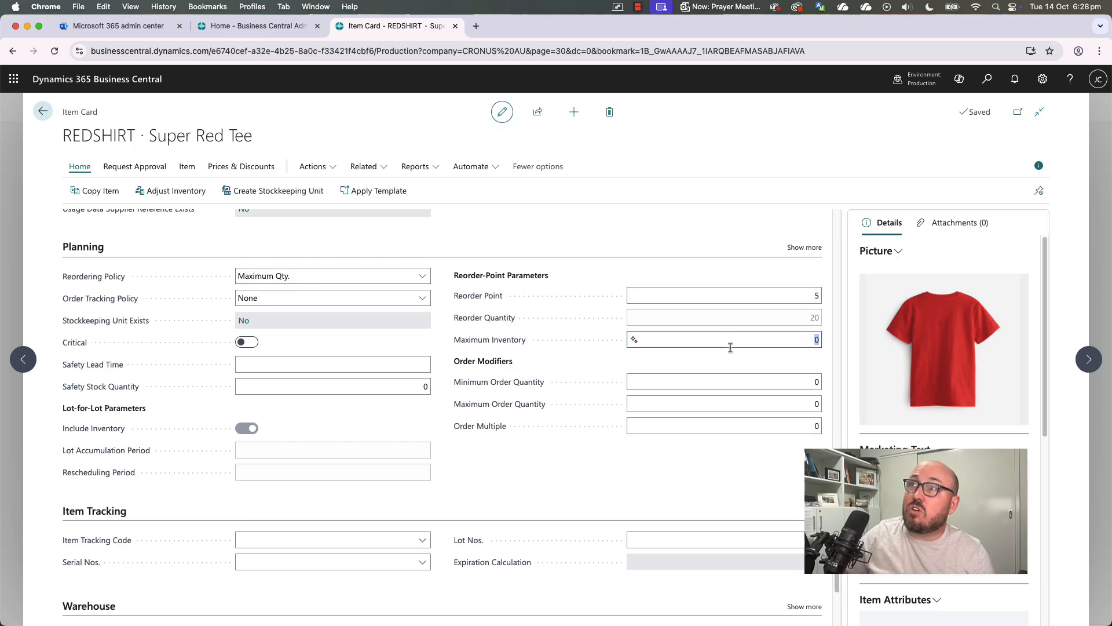
click(744, 283)
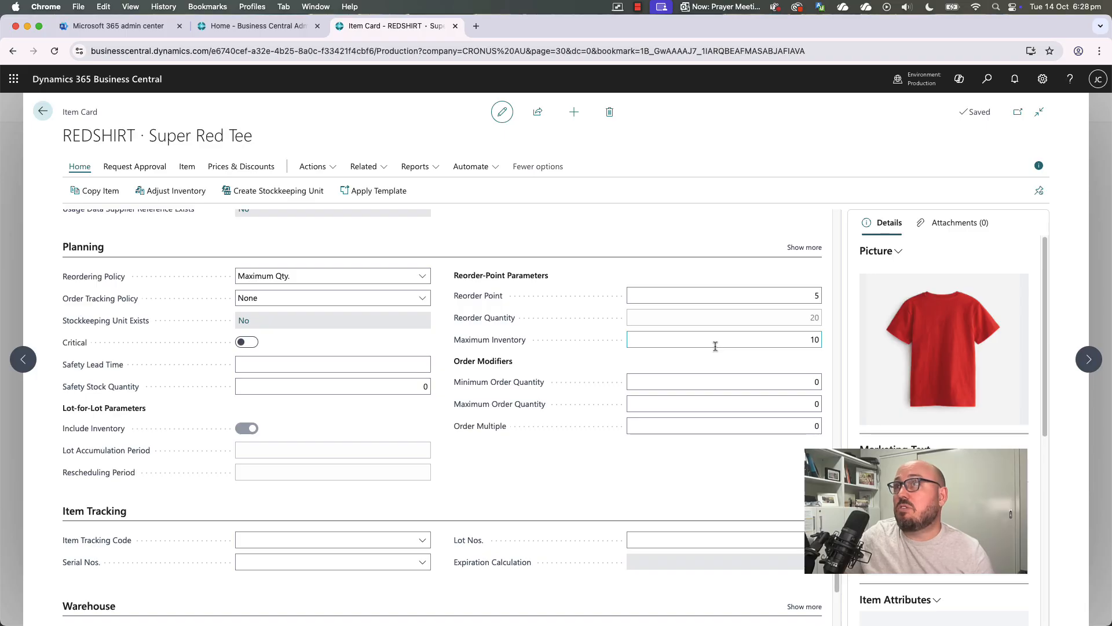
Switch the item's reordering policy back to Order and return to the item's general details.
click(406, 277)
click(394, 289)
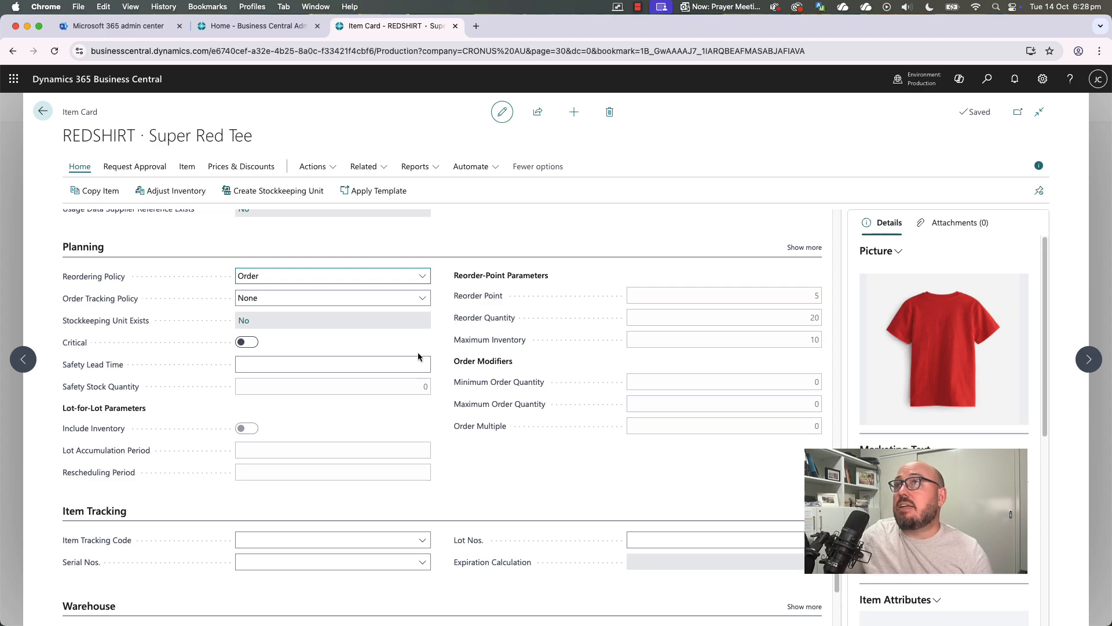
scroll(420, 356, up, 10)
scroll(419, 356, up, 3)
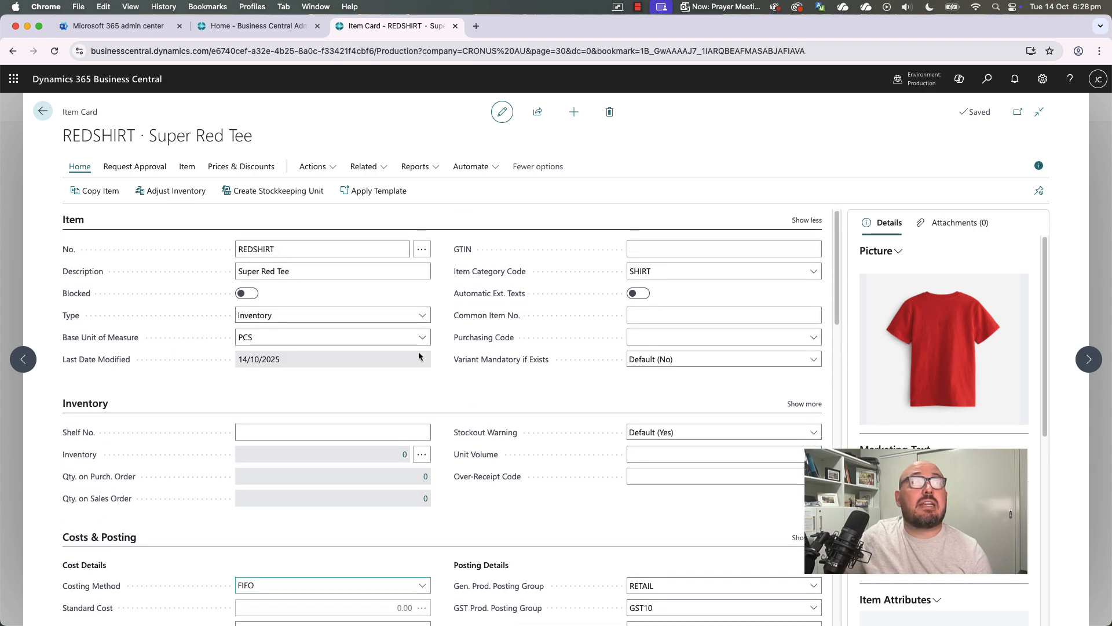